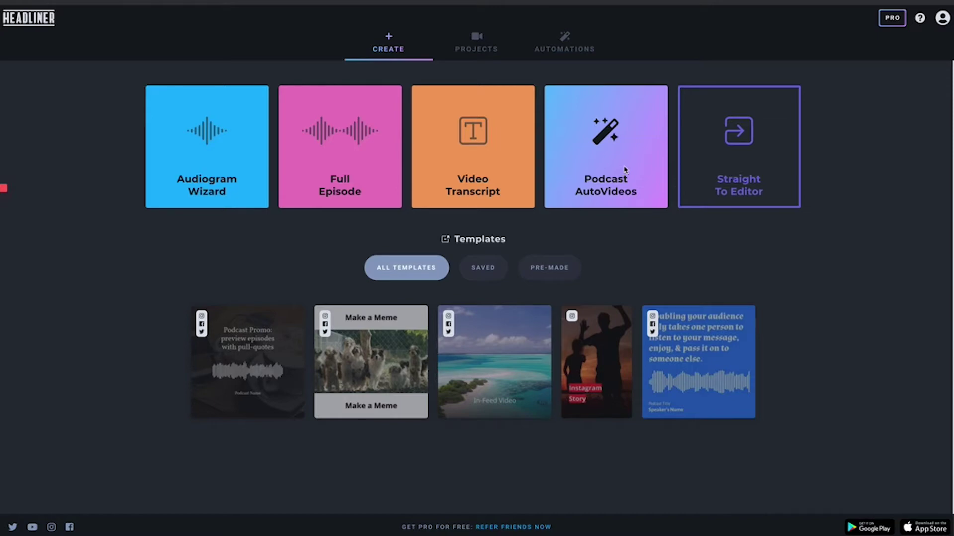
Start a Straight To Editor project to bring up the aspect-ratio chooser.
click(740, 138)
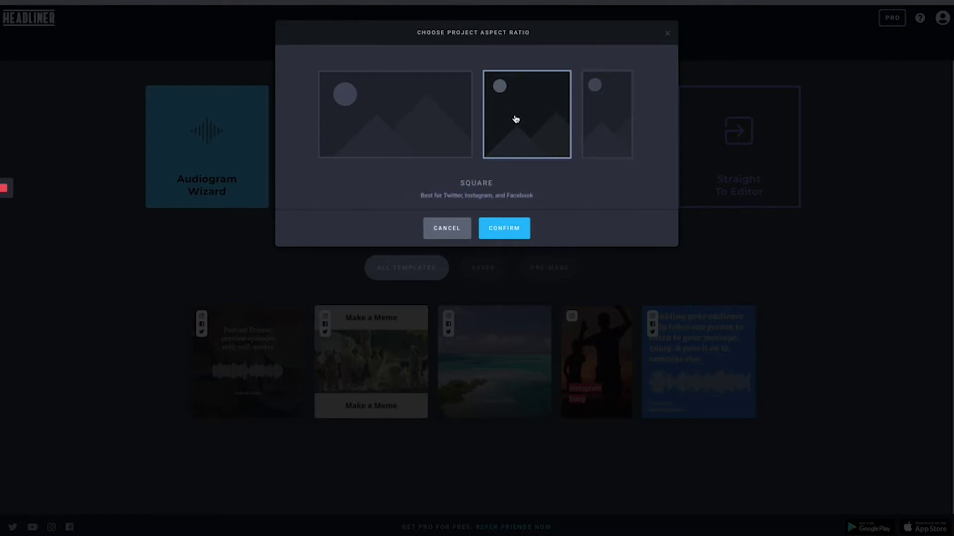
Confirm the Square aspect ratio and title the project 'YGL - [speaker's name] Audiogram'.
click(509, 228)
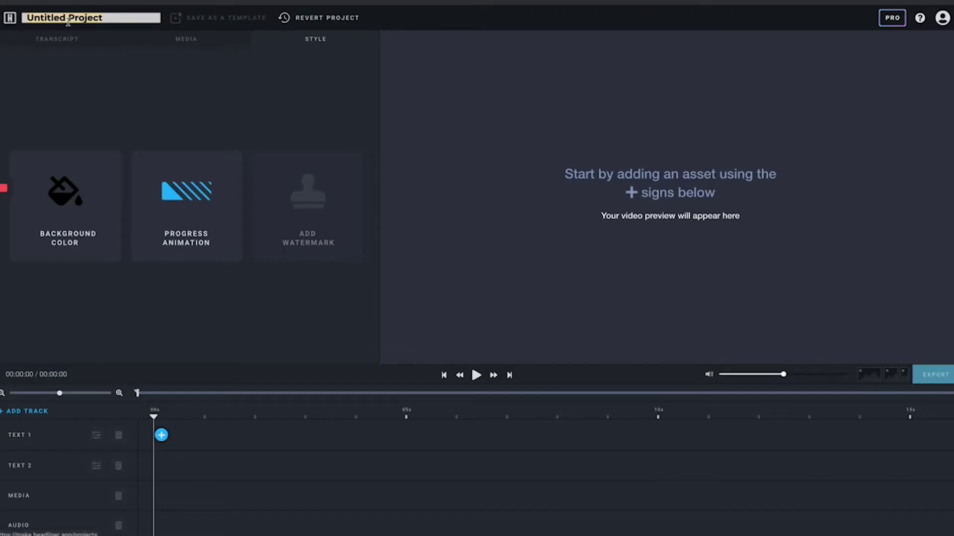
text(YGL - E)
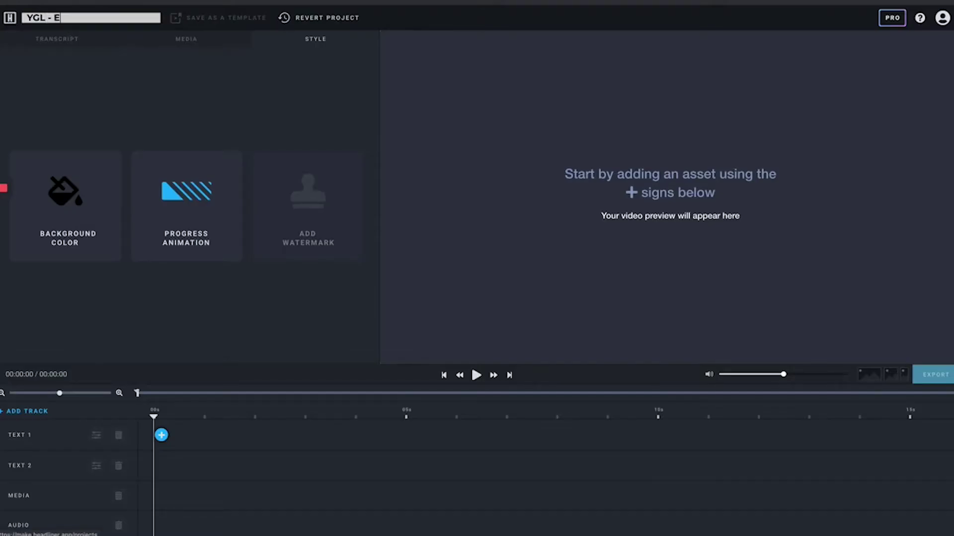
text(mily Audiogram)
key(Return)
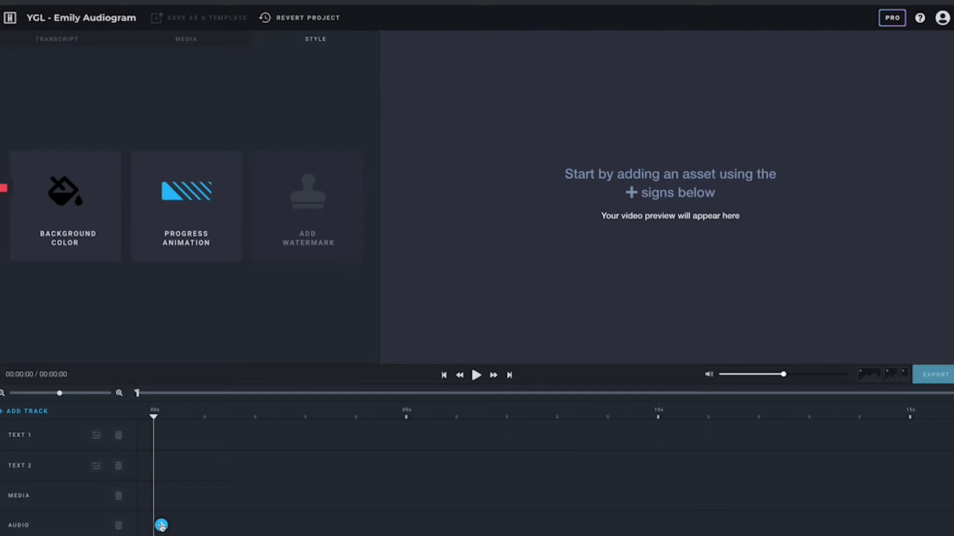
Upload the 59-second YGL audiogram MP3 to the audio track with English (US) transcription on.
click(162, 526)
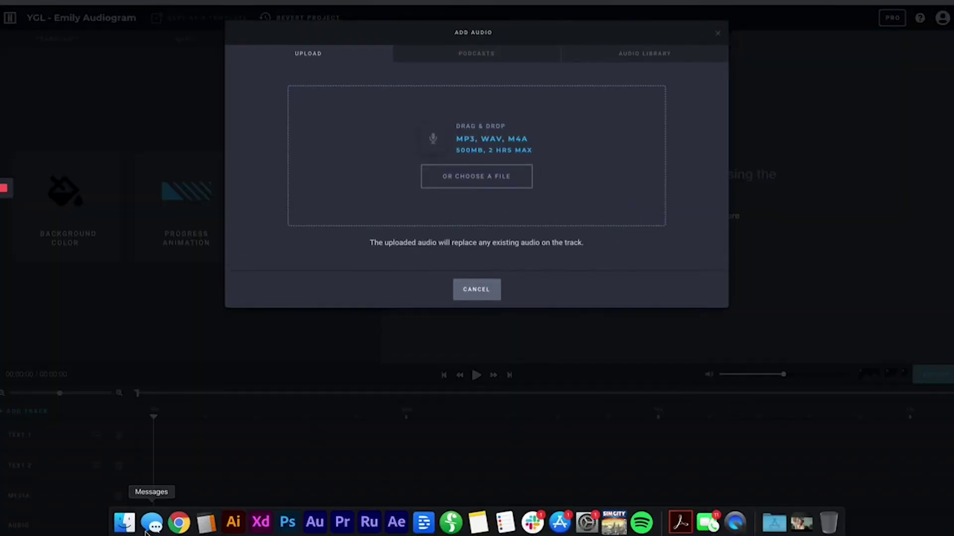
click(124, 523)
click(866, 177)
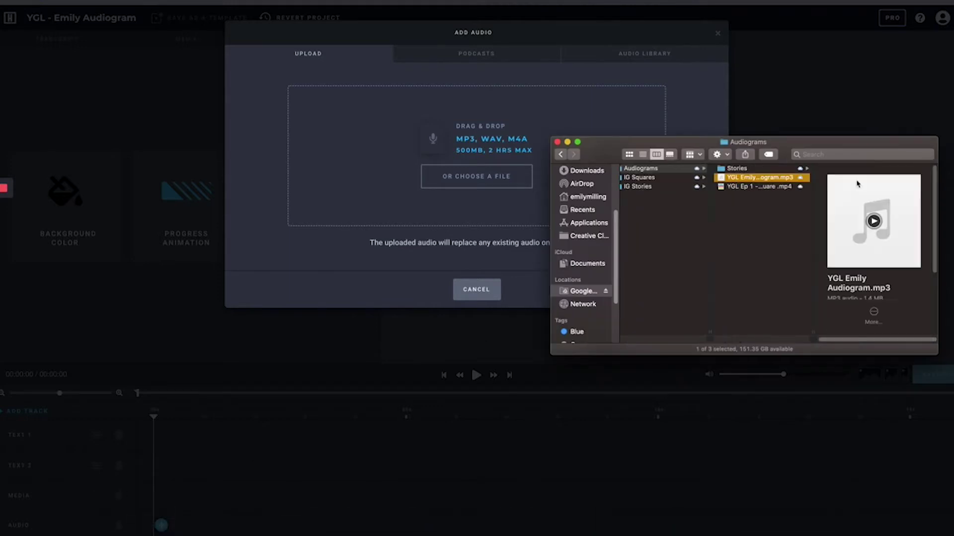
scroll(870, 299, down, 1)
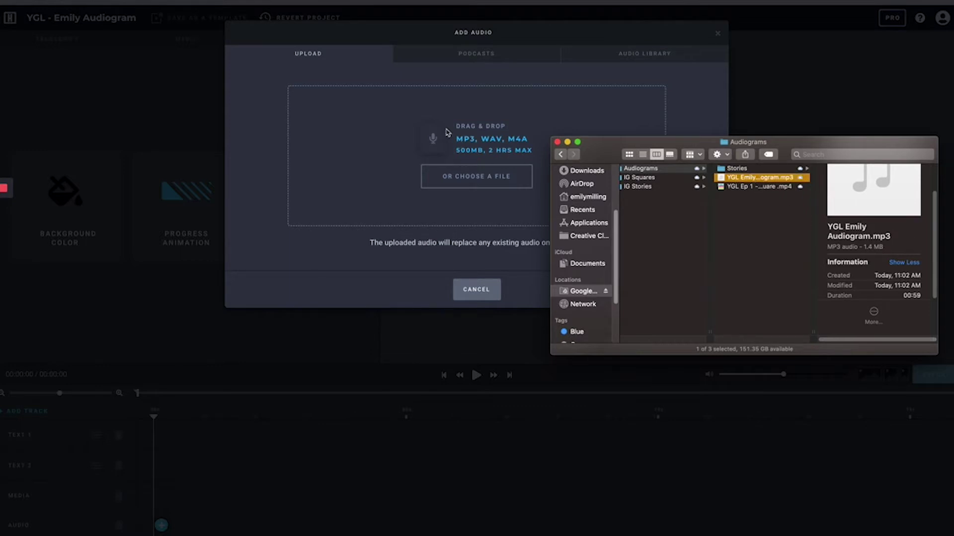
drag(769, 180, 543, 133)
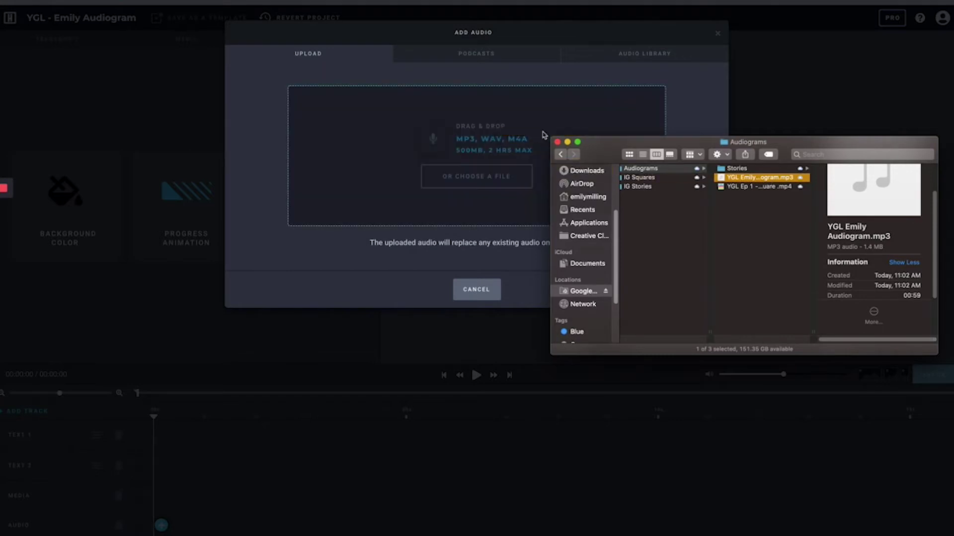
click(700, 85)
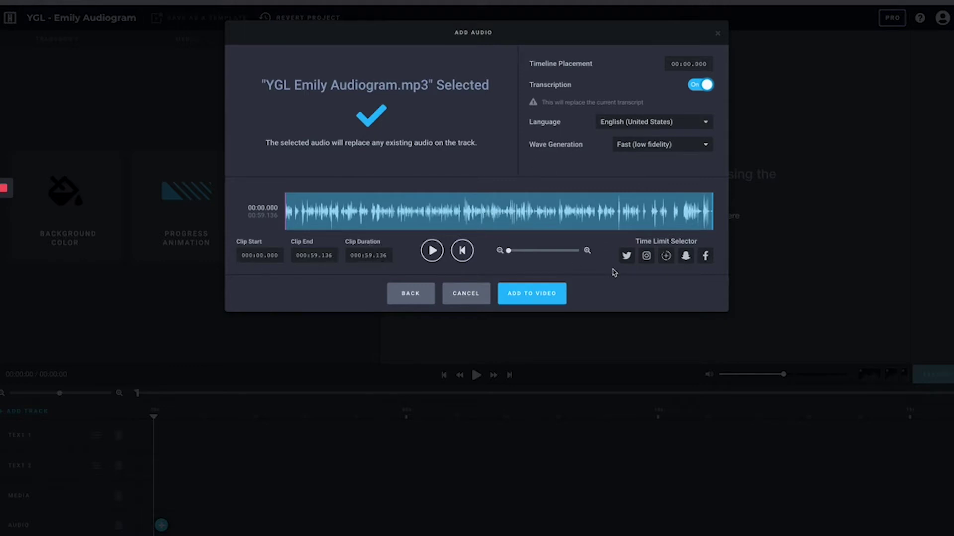
click(530, 298)
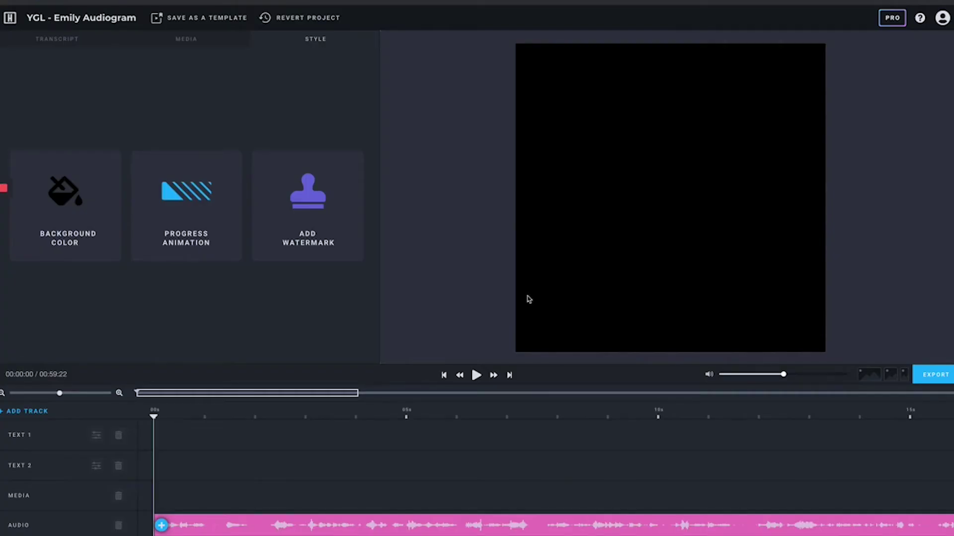
Change the background colour to pink by entering hex 6c82a3.
click(80, 231)
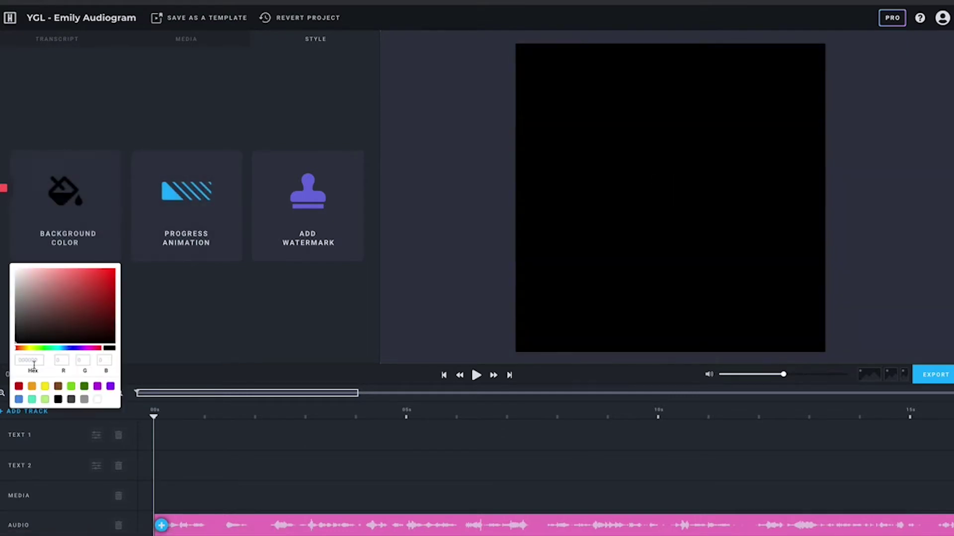
double_click(33, 361)
text(6c8)
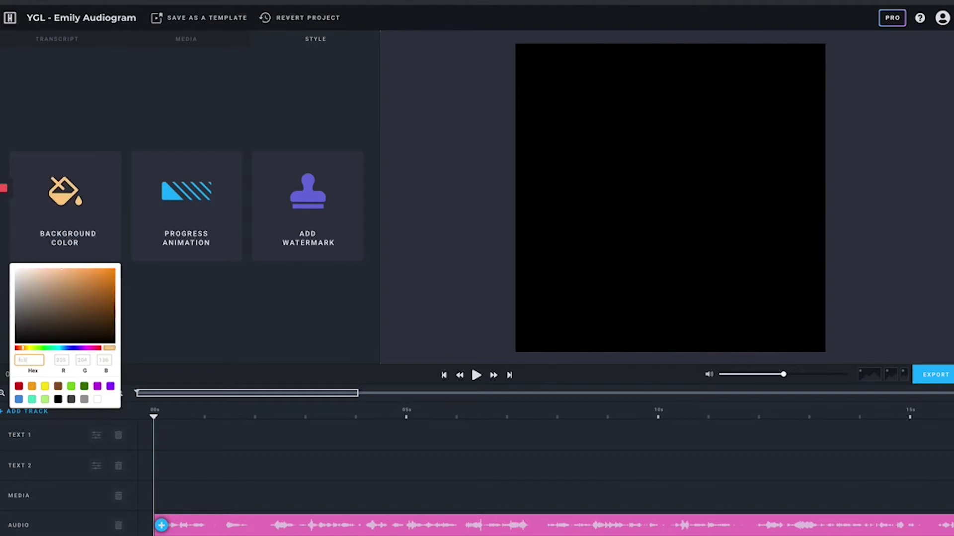
text(2a3)
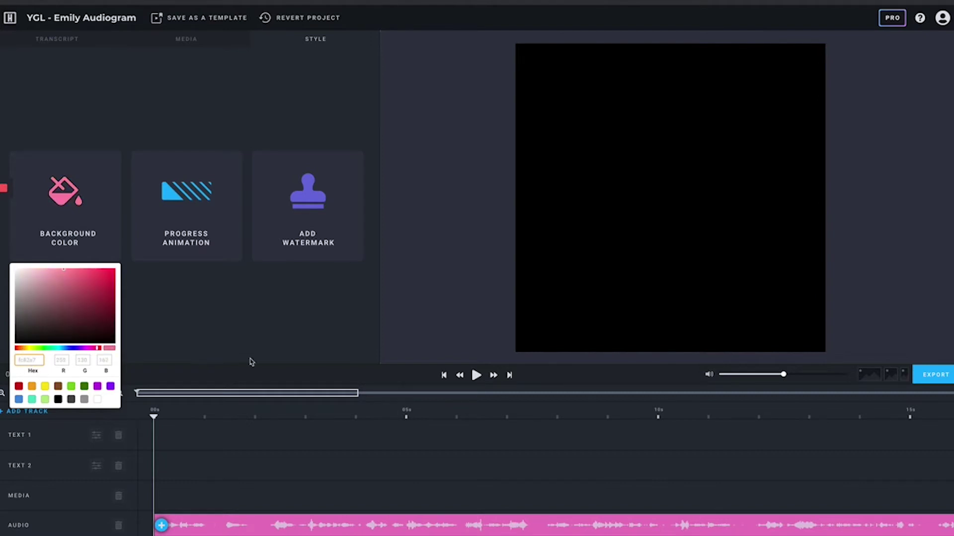
click(268, 332)
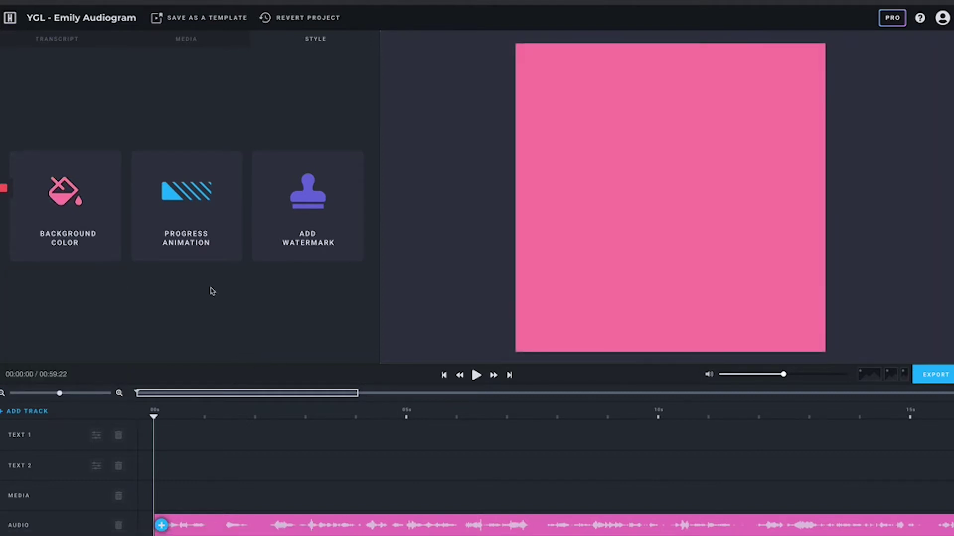
mouse_move(164, 438)
click(161, 435)
Replace the placeholder with 'Teaser!', centre-aligned in the Ubuntu font.
double_click(377, 101)
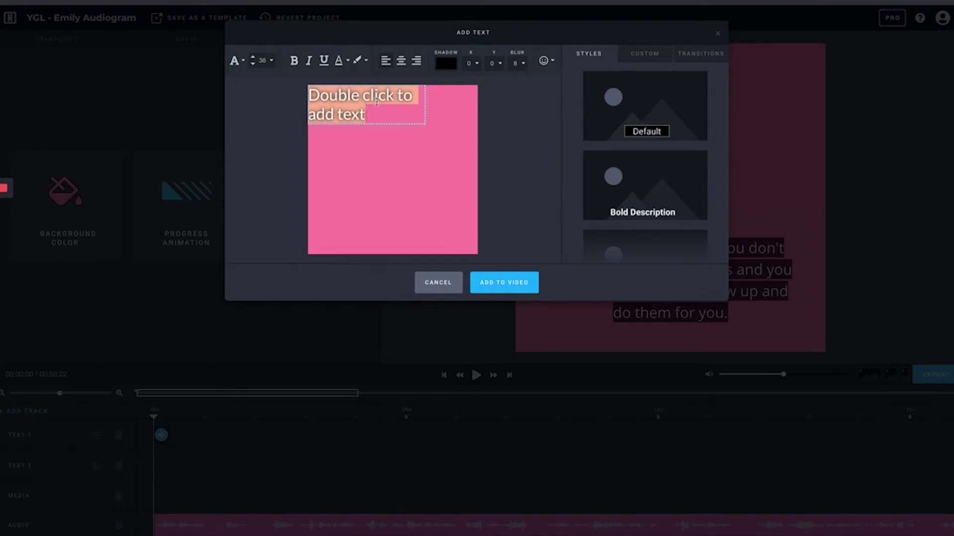
text(Teaser)
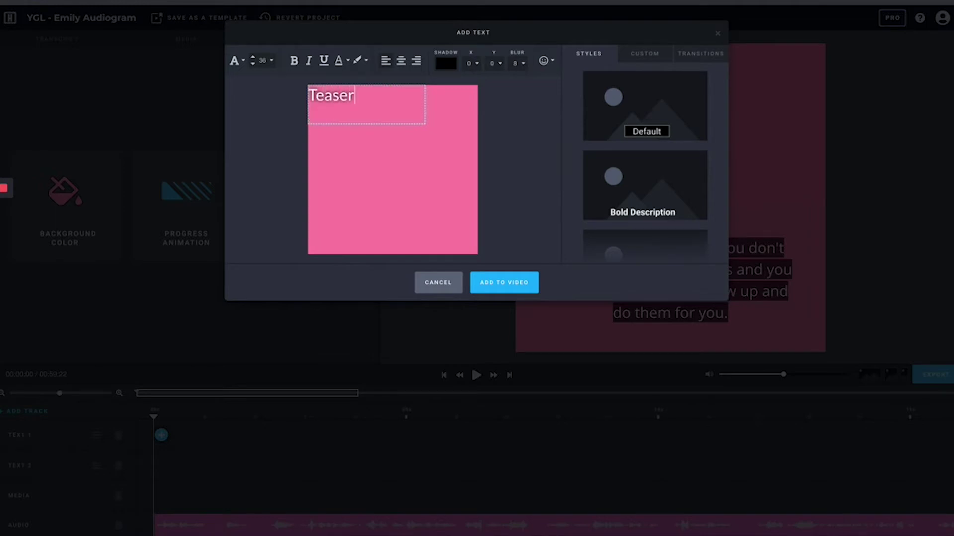
text(!)
drag(309, 96, 376, 101)
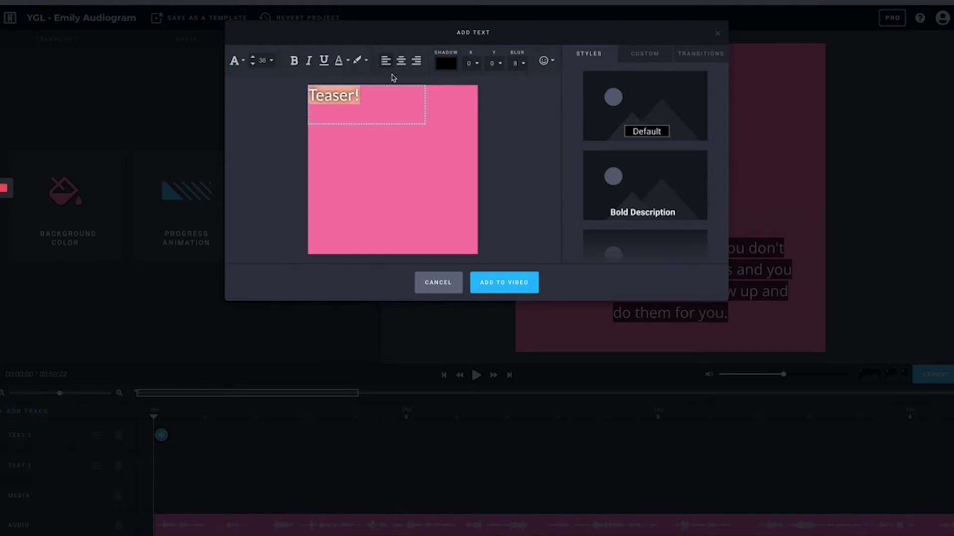
click(400, 60)
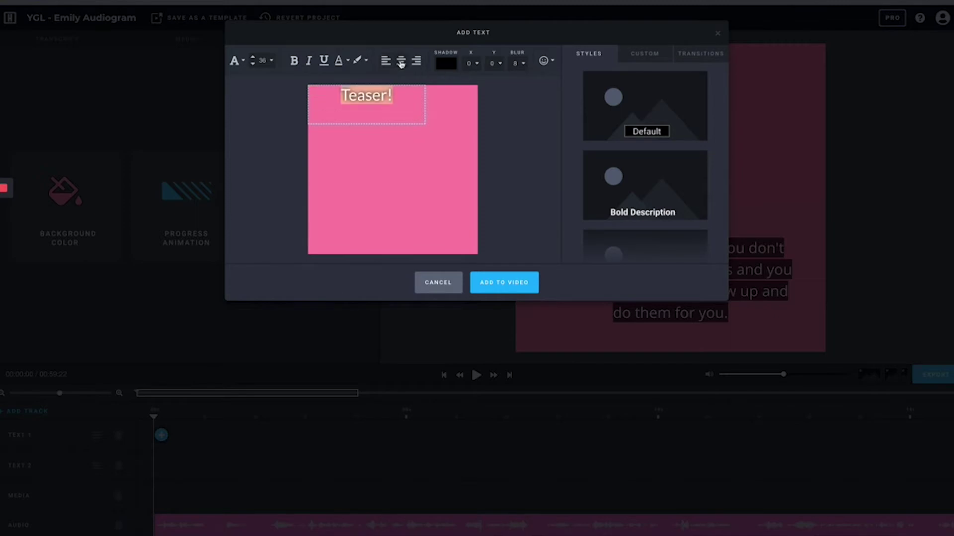
click(239, 60)
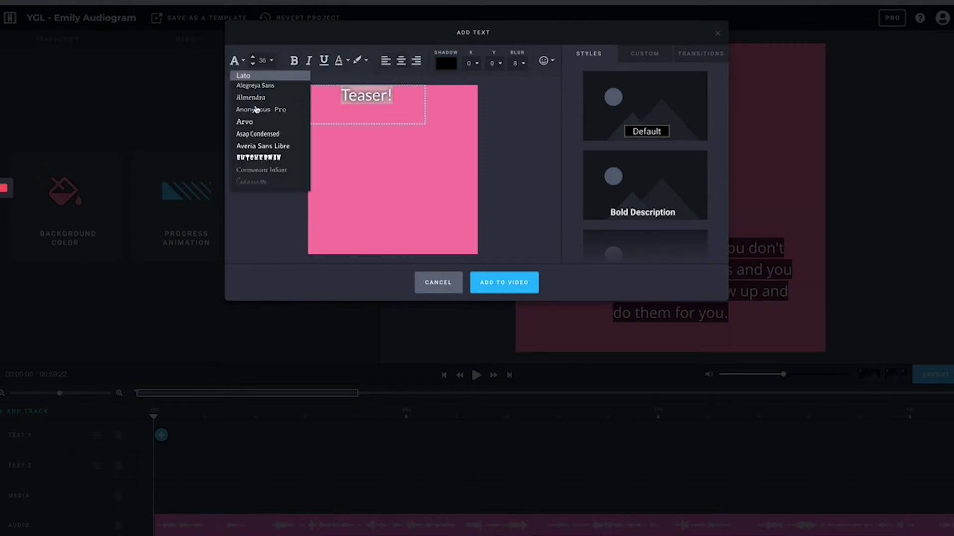
scroll(257, 110, down, 3)
scroll(257, 110, down, 10)
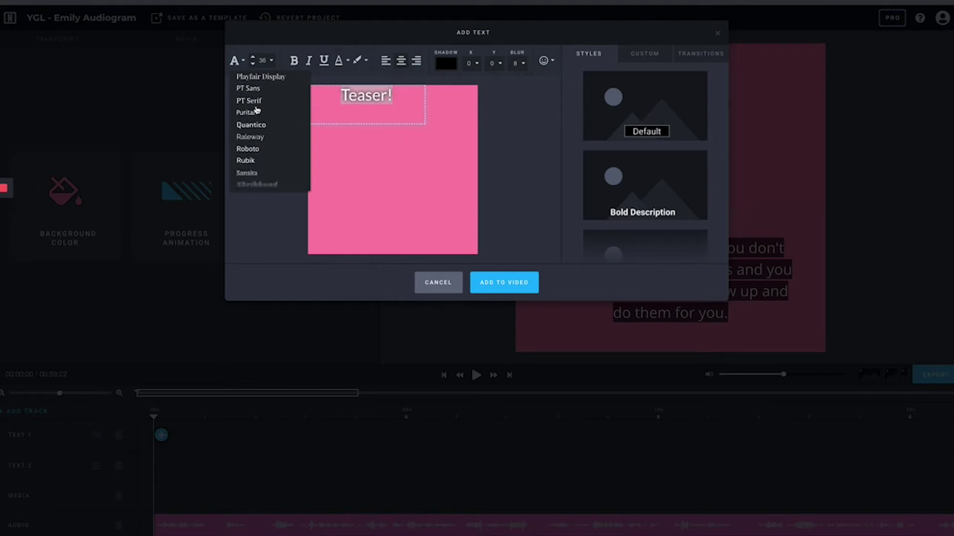
scroll(257, 111, down, 5)
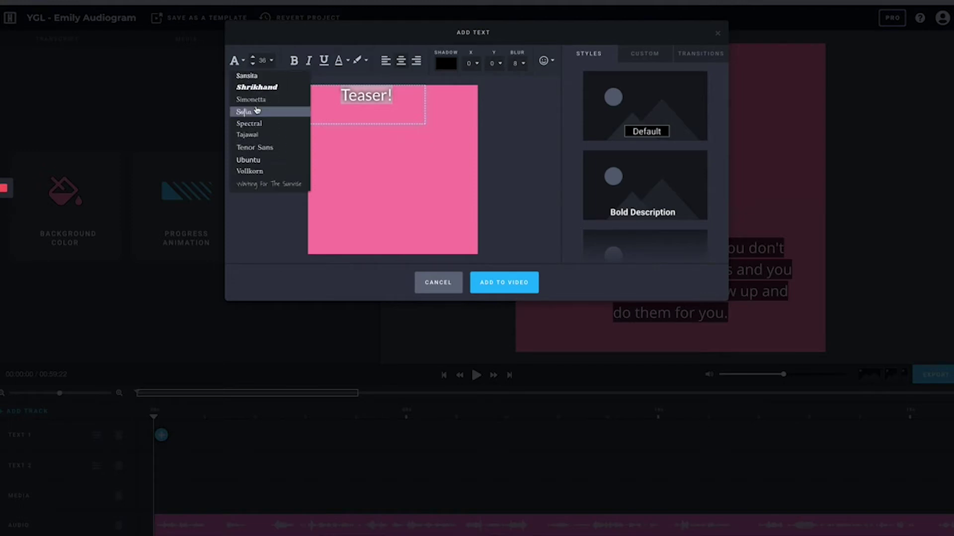
click(266, 160)
Make the title bold with a faint shadow, place it top centre, and add it.
click(294, 60)
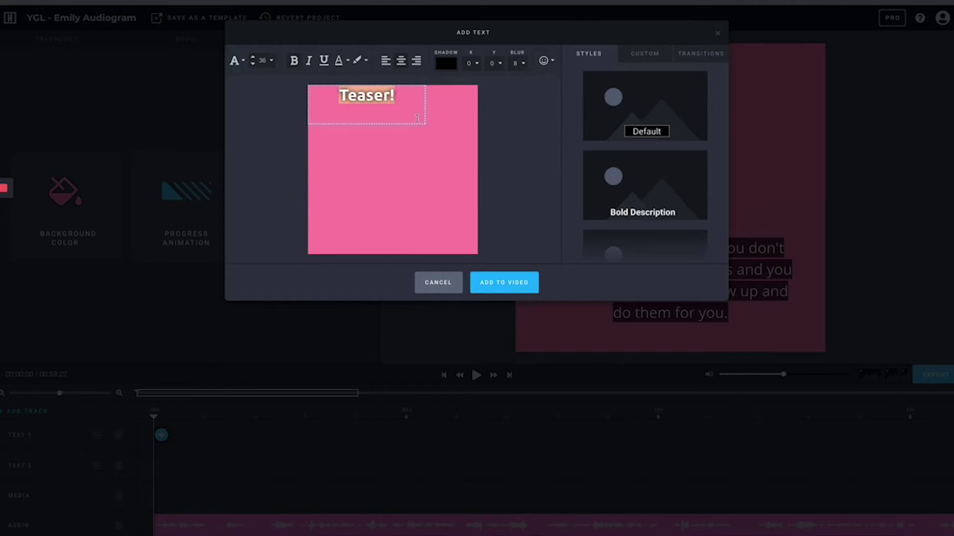
click(443, 65)
drag(472, 165, 437, 169)
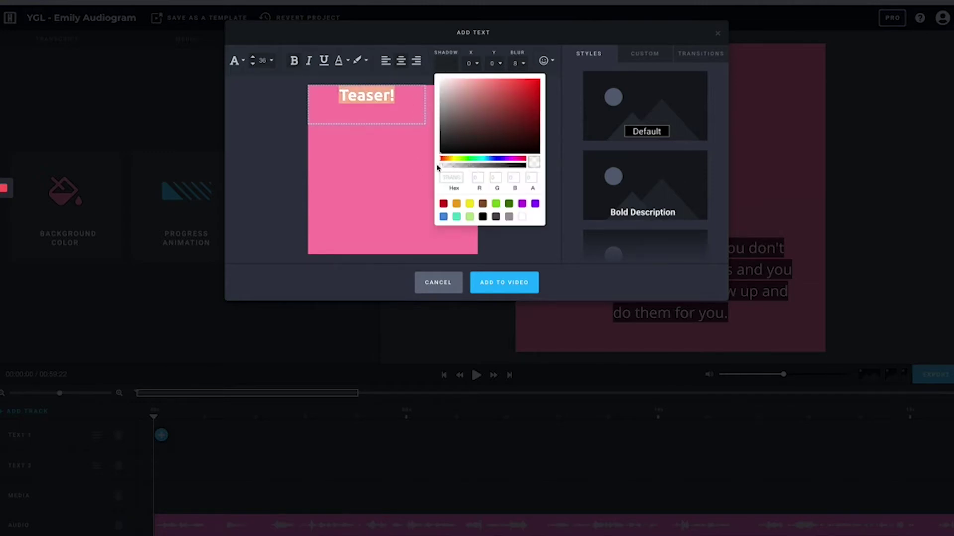
click(410, 161)
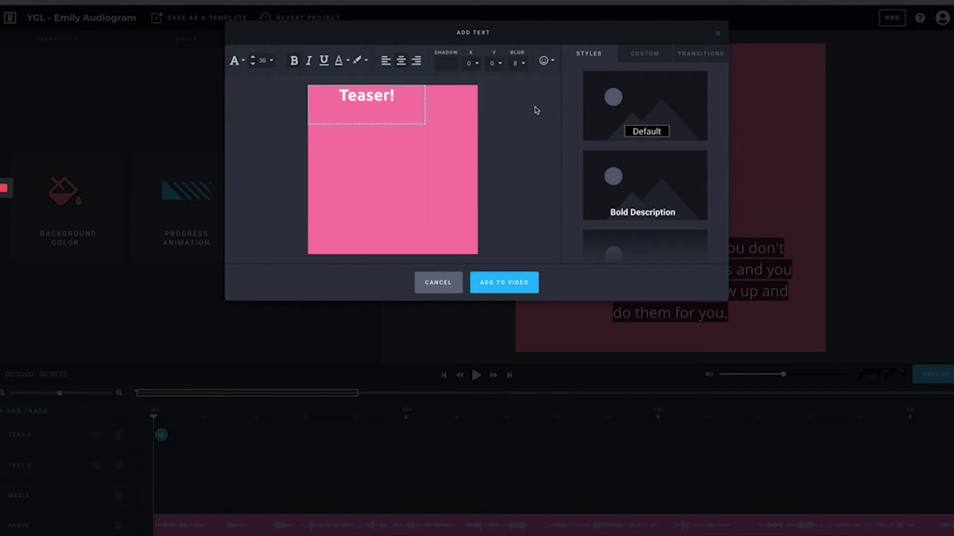
drag(366, 97, 428, 113)
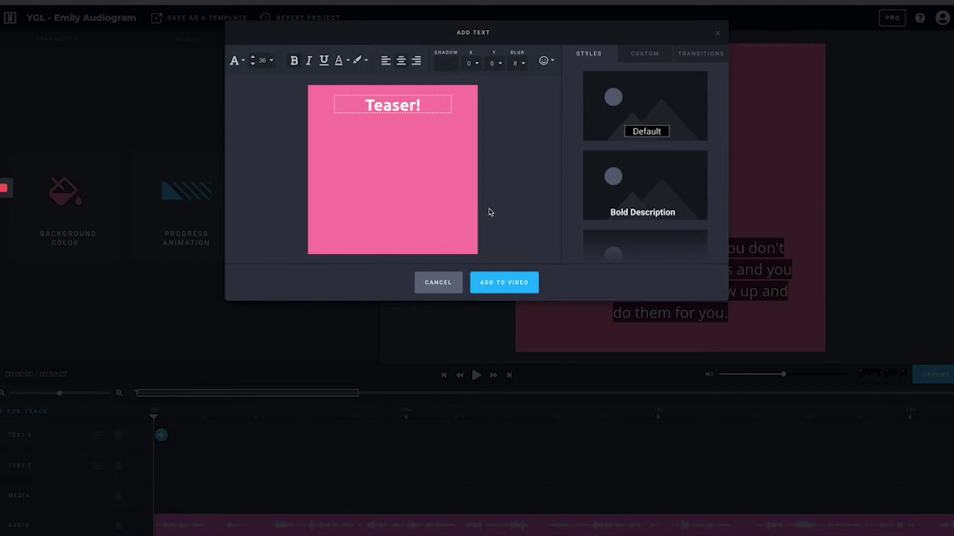
click(505, 282)
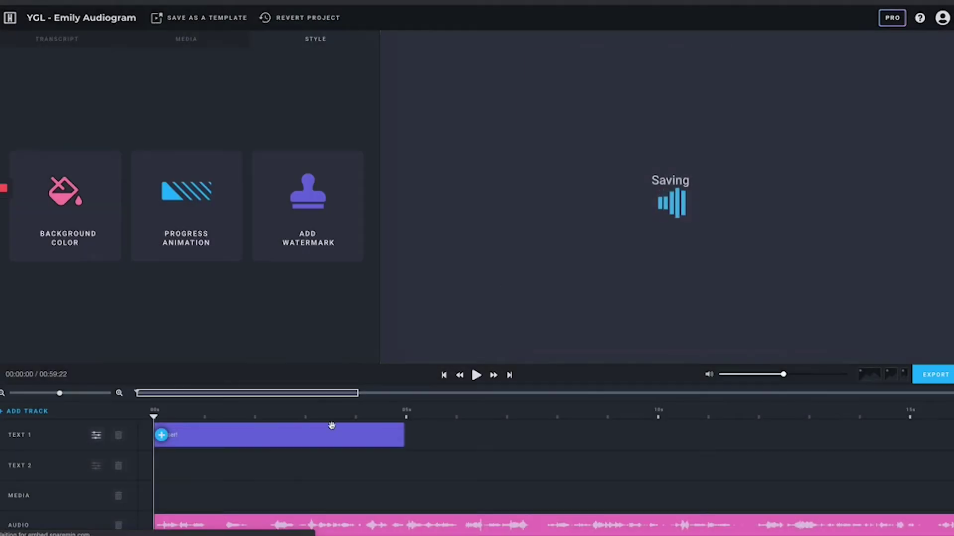
Adjust the Teaser! title clip to span the roughly 59-second audio track.
drag(403, 435, 850, 440)
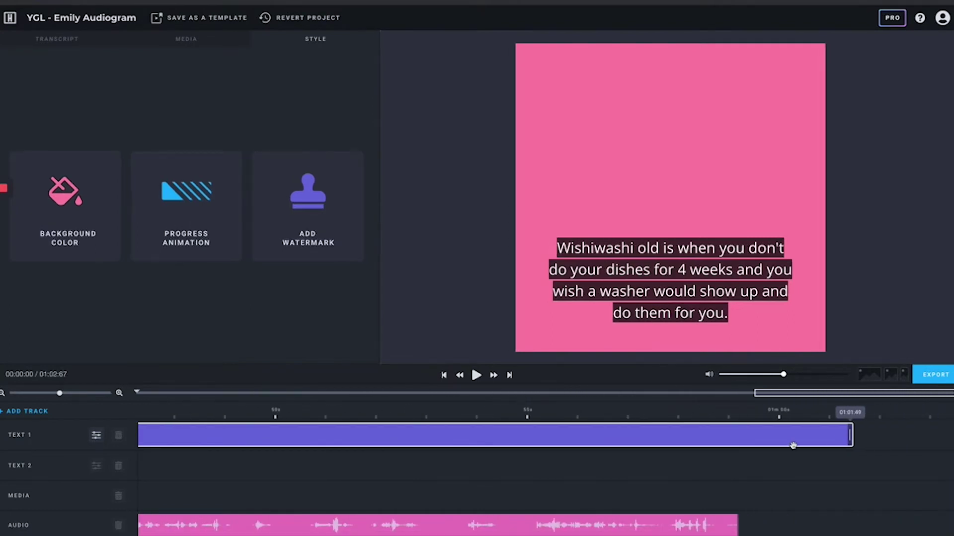
drag(793, 445, 740, 439)
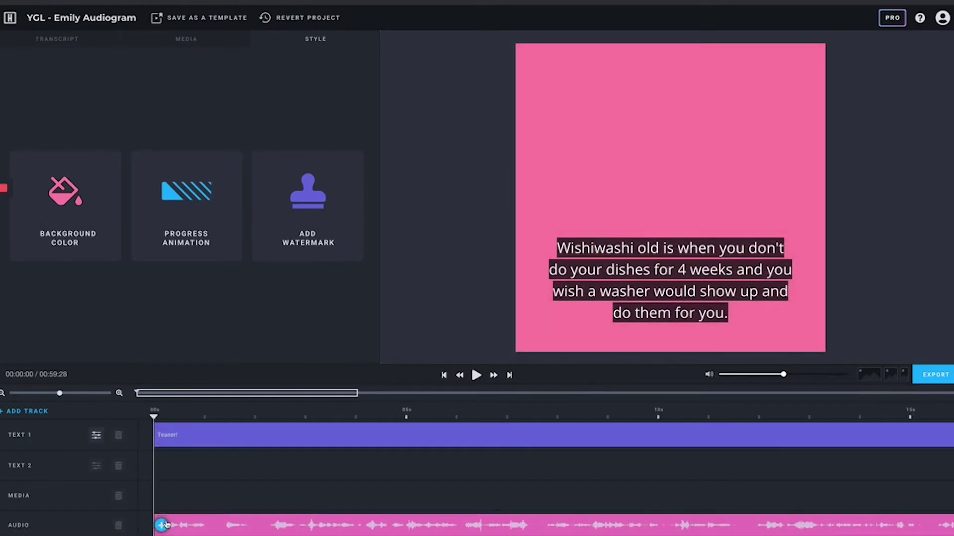
click(162, 525)
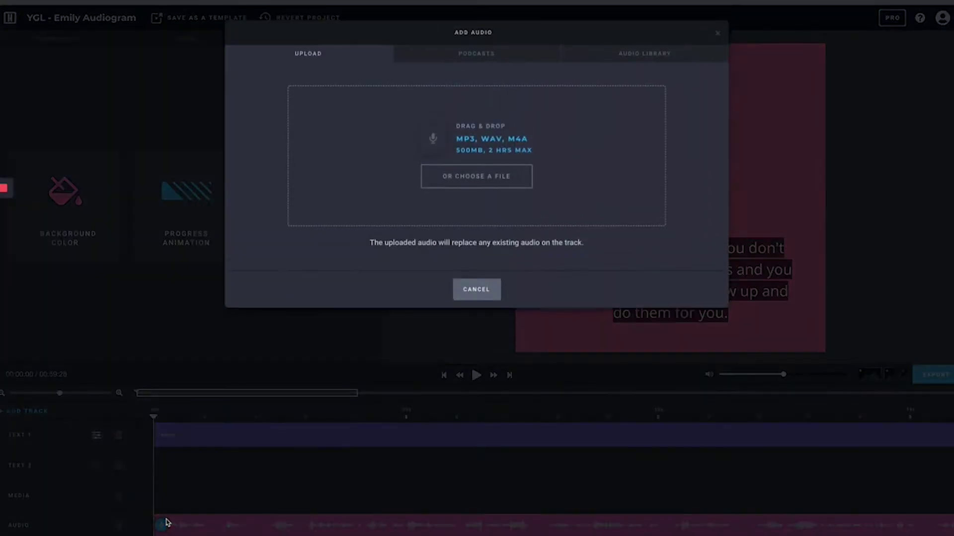
click(717, 34)
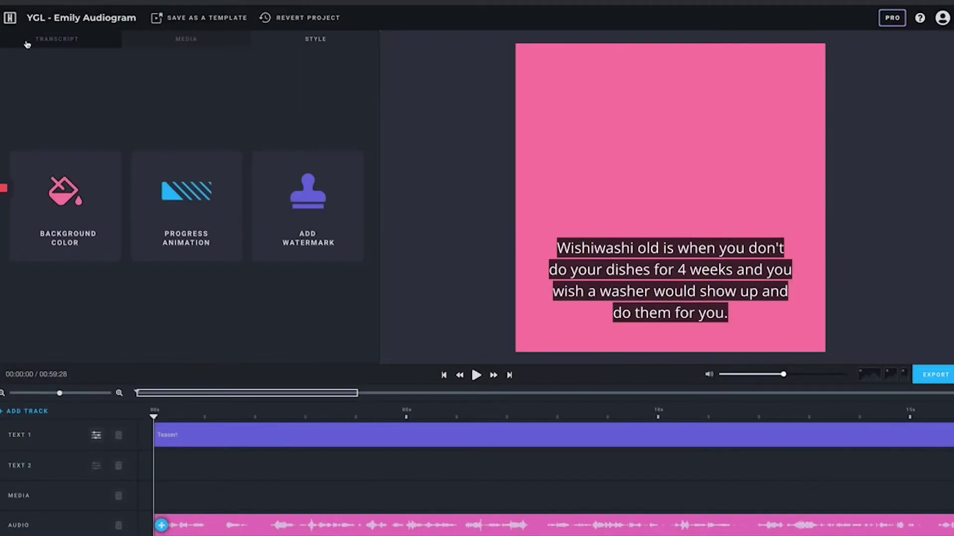
Open the Transcript list and toggle the captions to Hide, then back to Show.
click(66, 46)
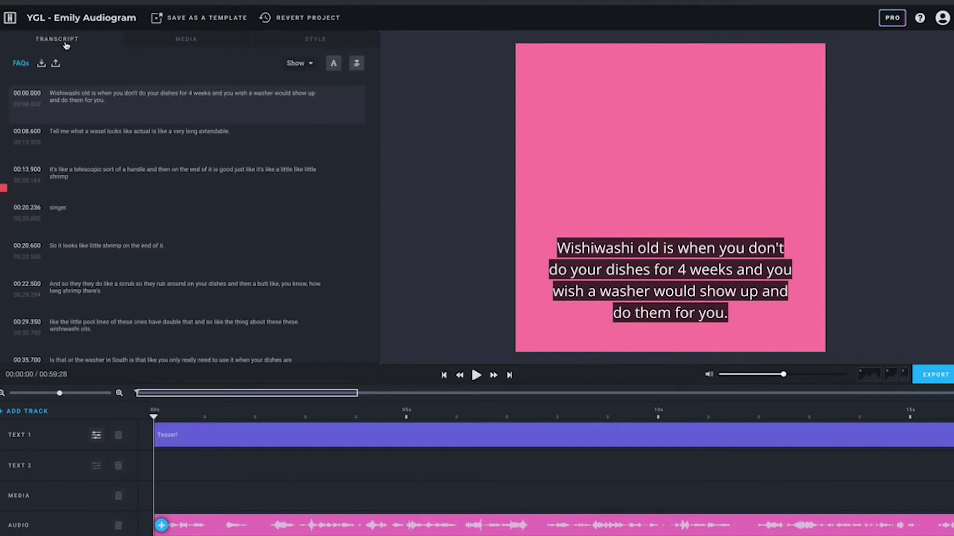
click(303, 64)
click(304, 74)
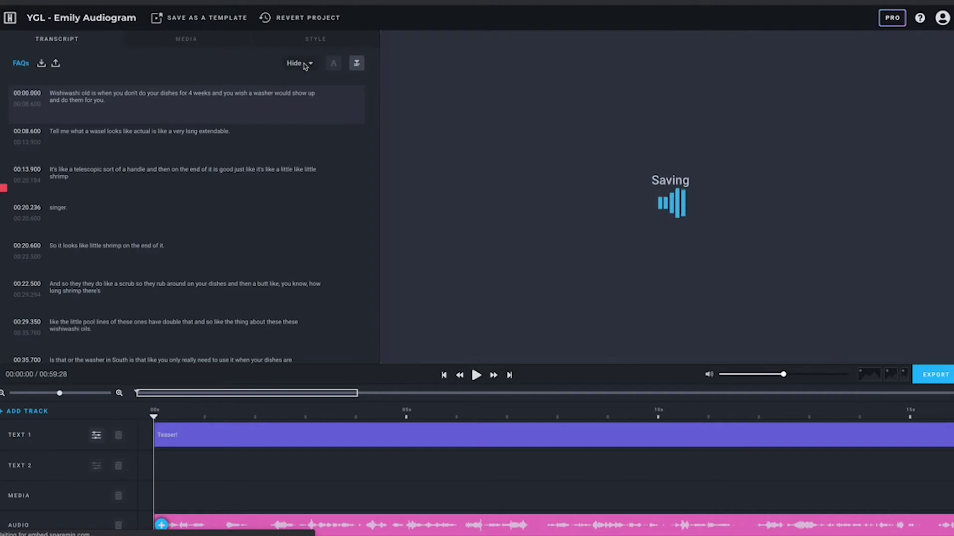
click(297, 54)
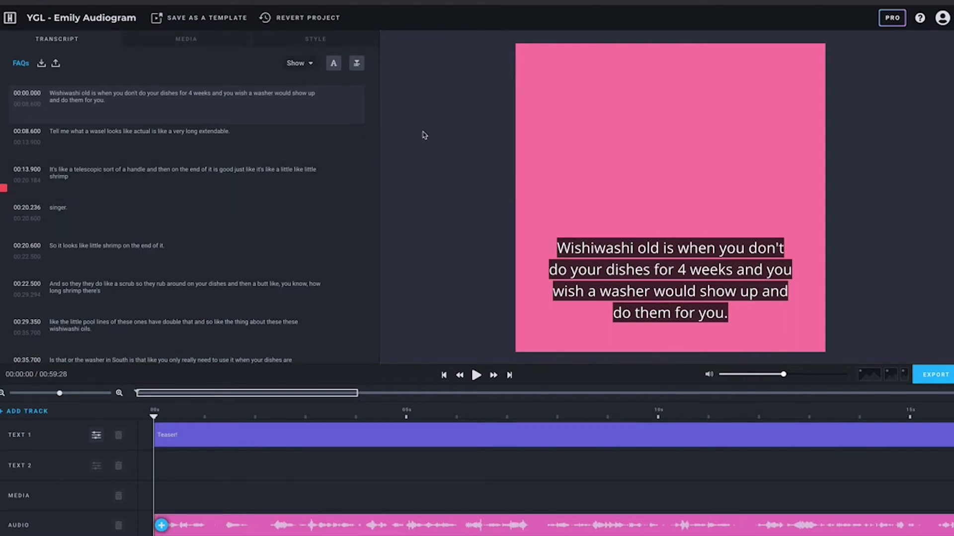
Move the caption box up to the square's middle and lock the caption times.
click(334, 64)
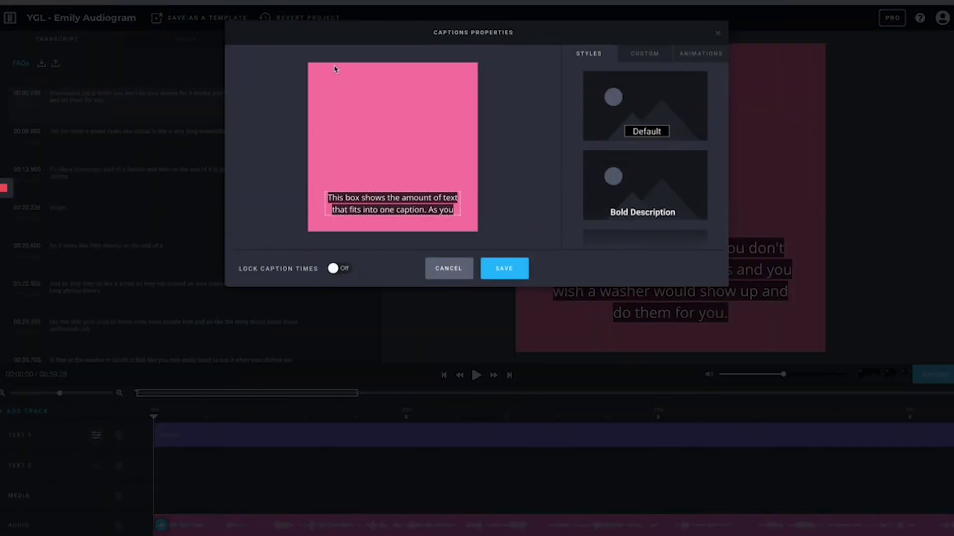
drag(385, 193, 393, 170)
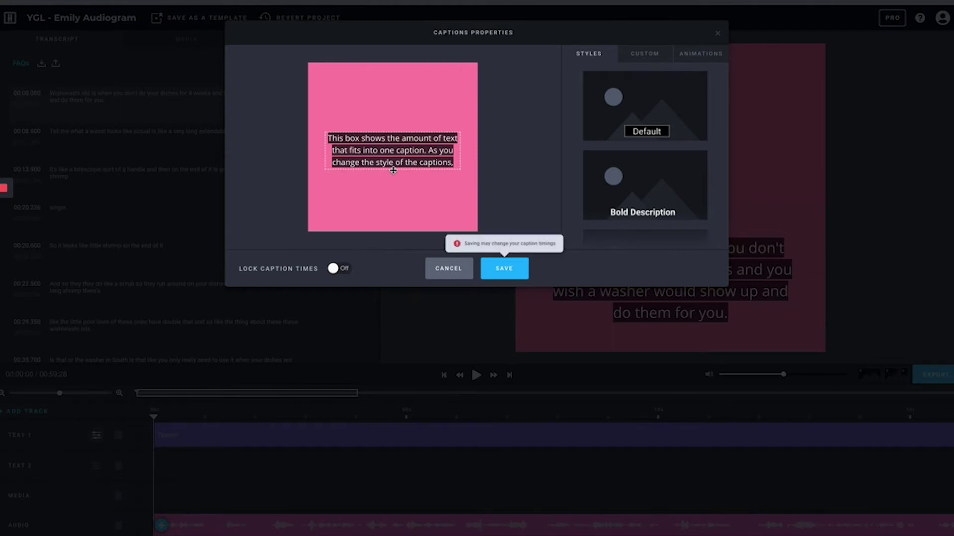
click(337, 270)
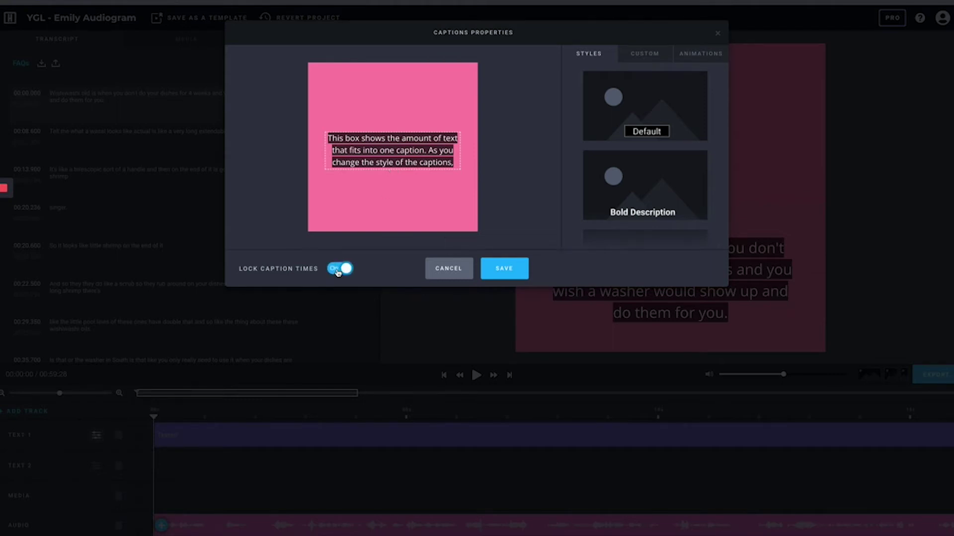
click(337, 270)
click(338, 270)
Style the captions in bold Ubuntu with a transparent text highlight.
click(635, 61)
click(661, 76)
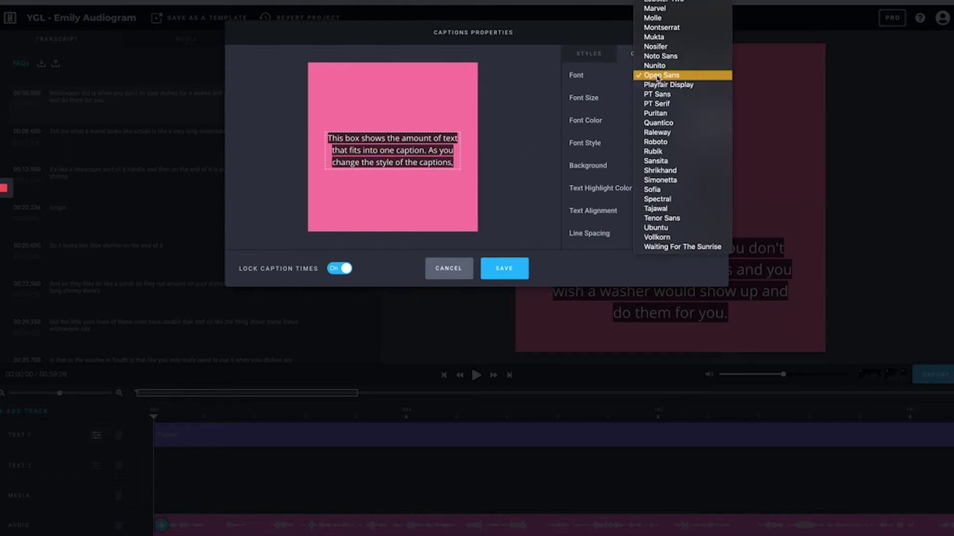
click(662, 226)
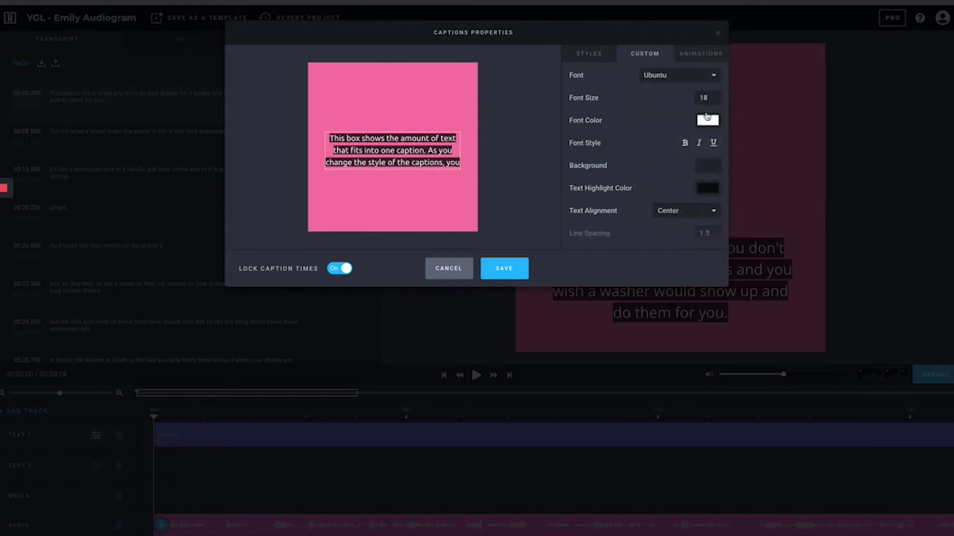
click(685, 143)
click(714, 194)
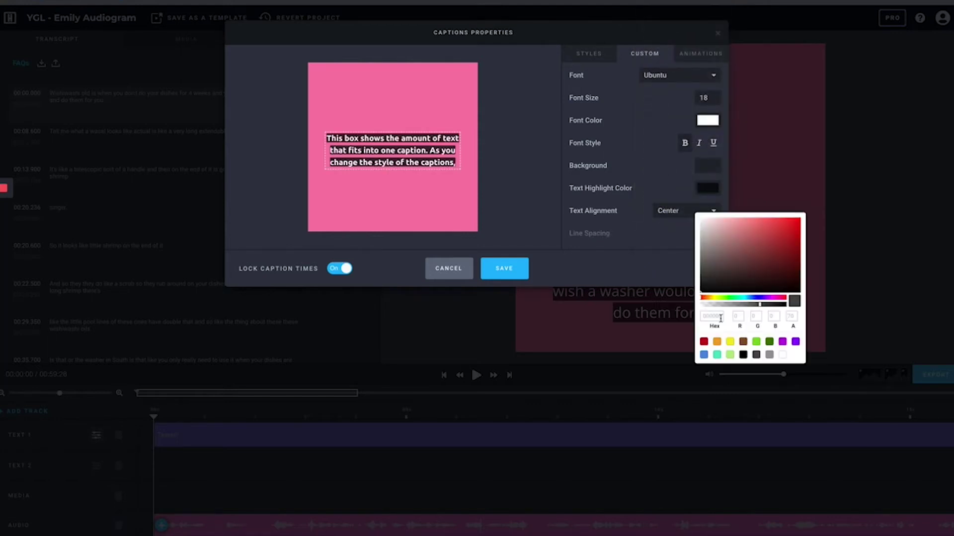
click(711, 305)
click(688, 308)
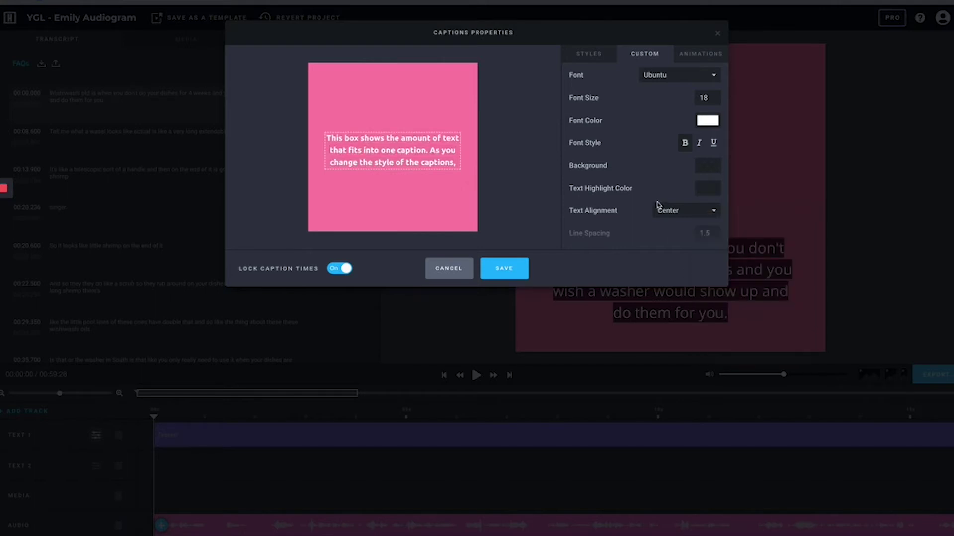
scroll(649, 191, down, 4)
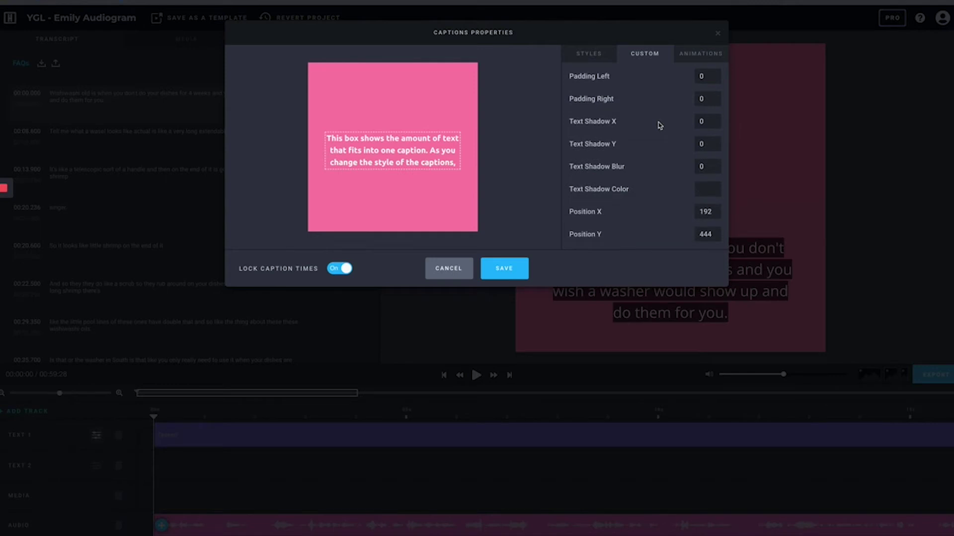
click(697, 53)
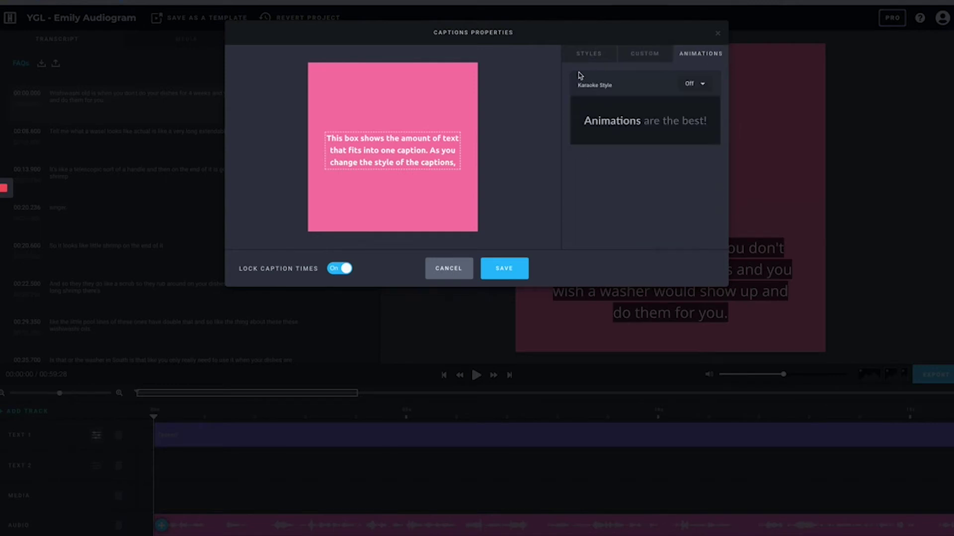
Turn on karaoke captions transitioning from white to dark grey (ff333) and save.
click(689, 84)
click(687, 75)
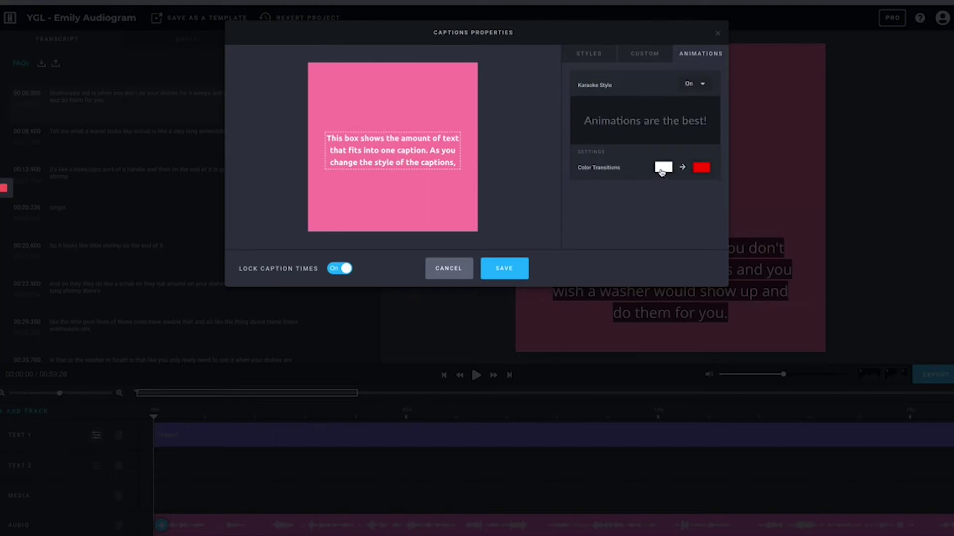
click(701, 168)
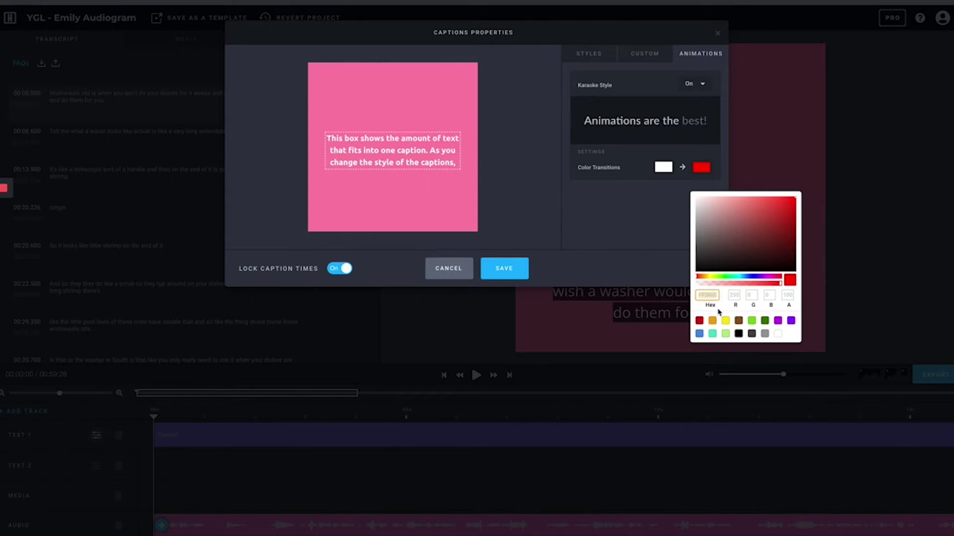
text(ff333)
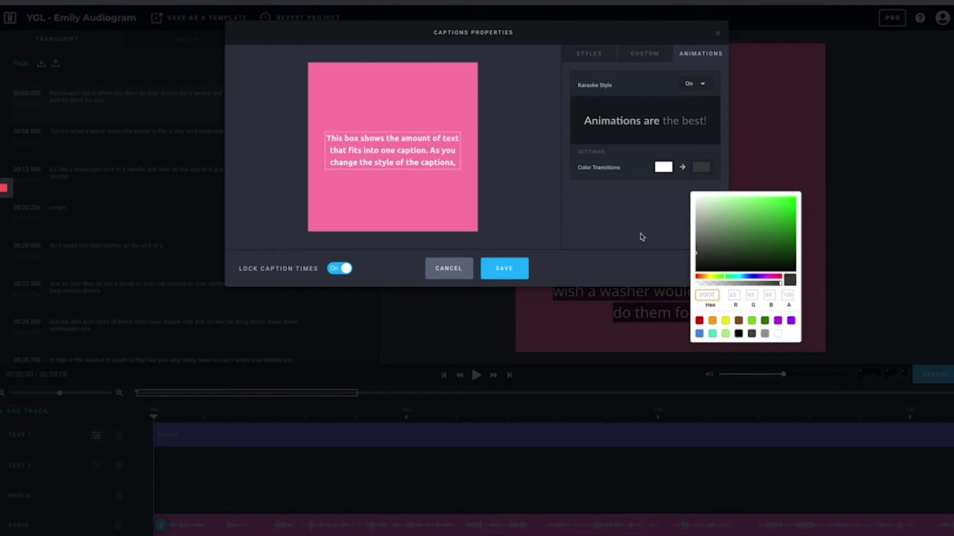
click(639, 235)
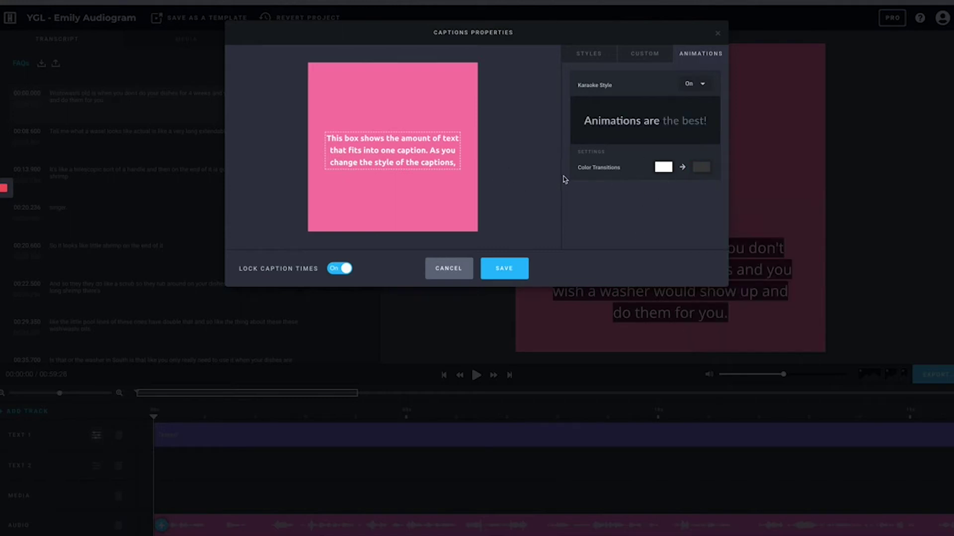
click(507, 270)
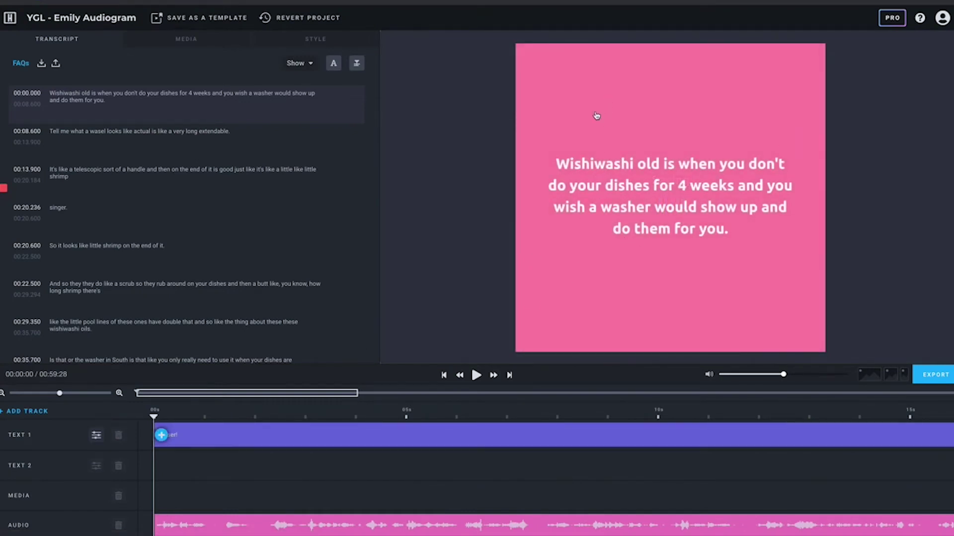
Set the Teaser! title's exit transition to No Transition and save it.
click(298, 436)
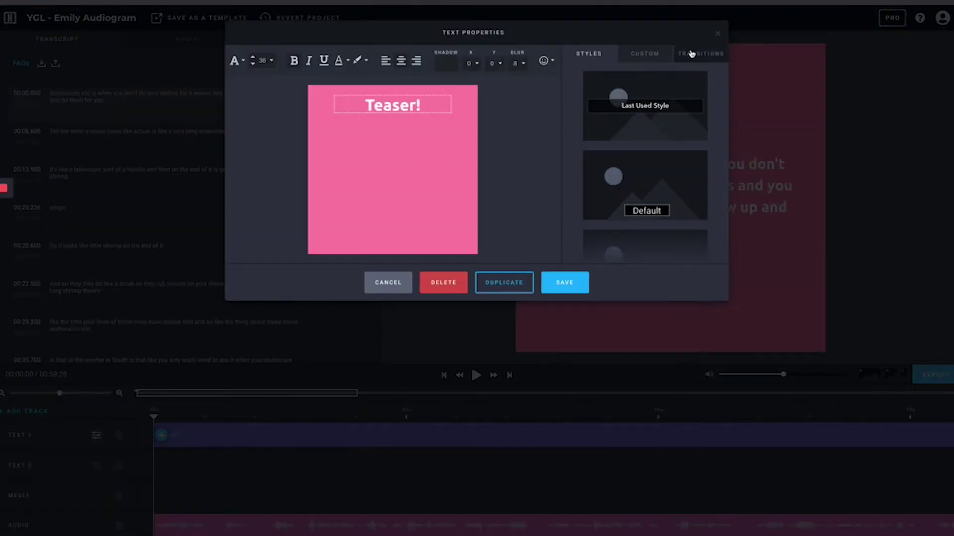
click(693, 54)
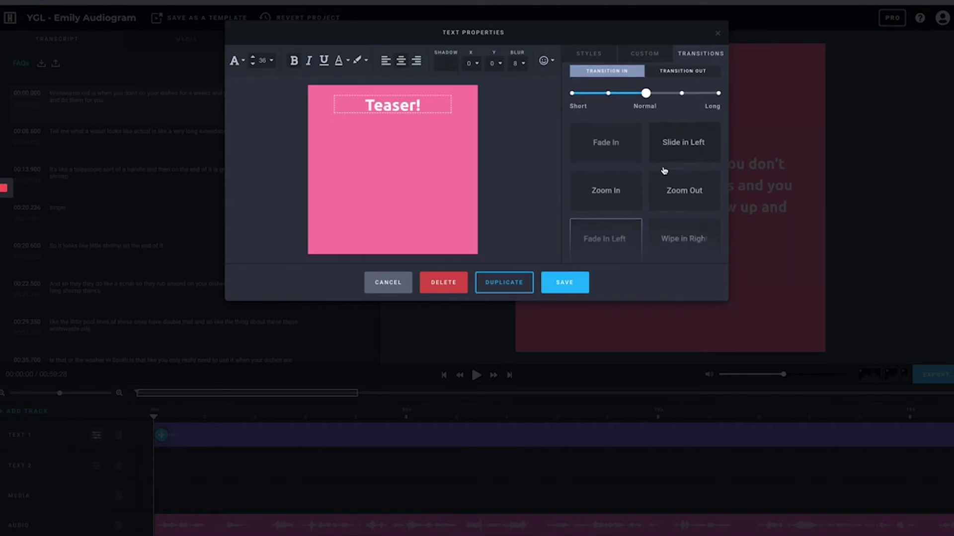
scroll(631, 169, down, 4)
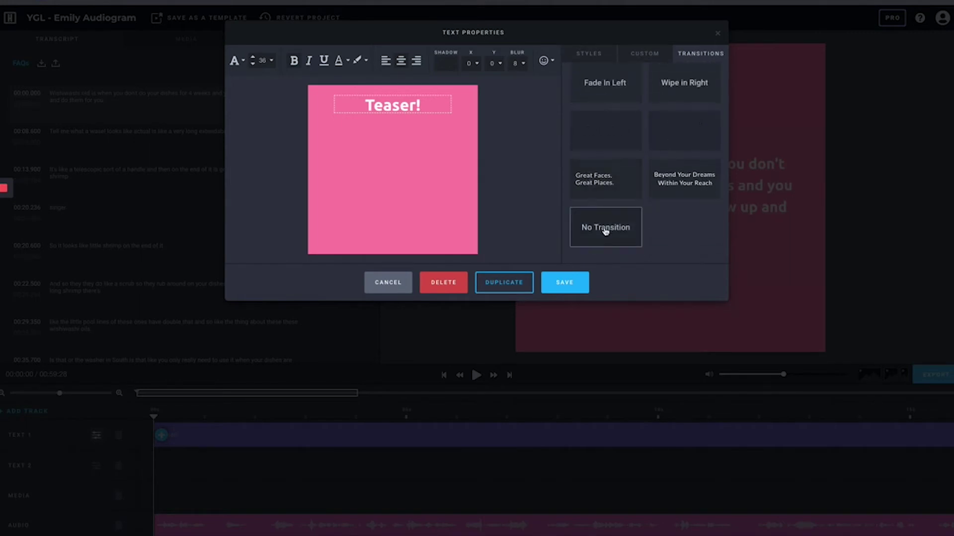
scroll(604, 228, up, 4)
click(686, 78)
scroll(601, 243, down, 3)
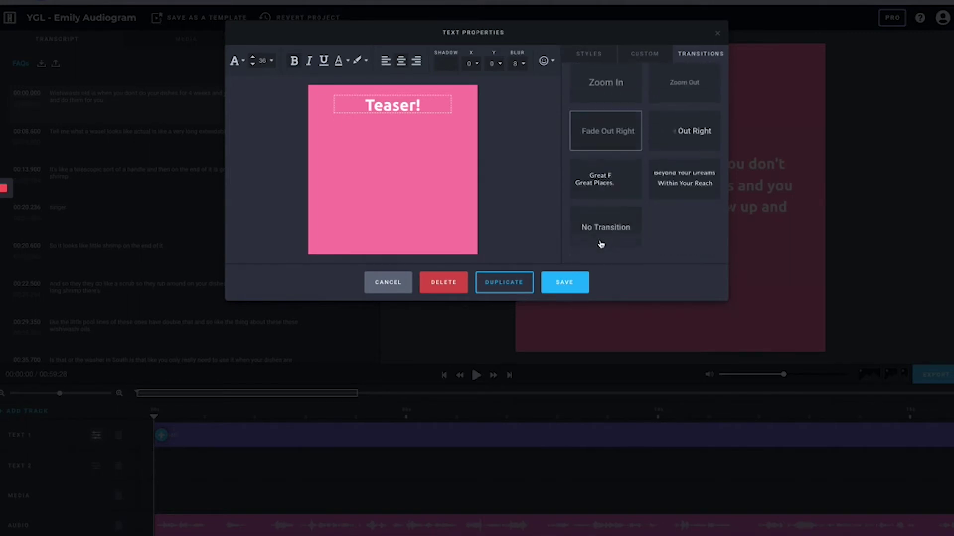
click(602, 228)
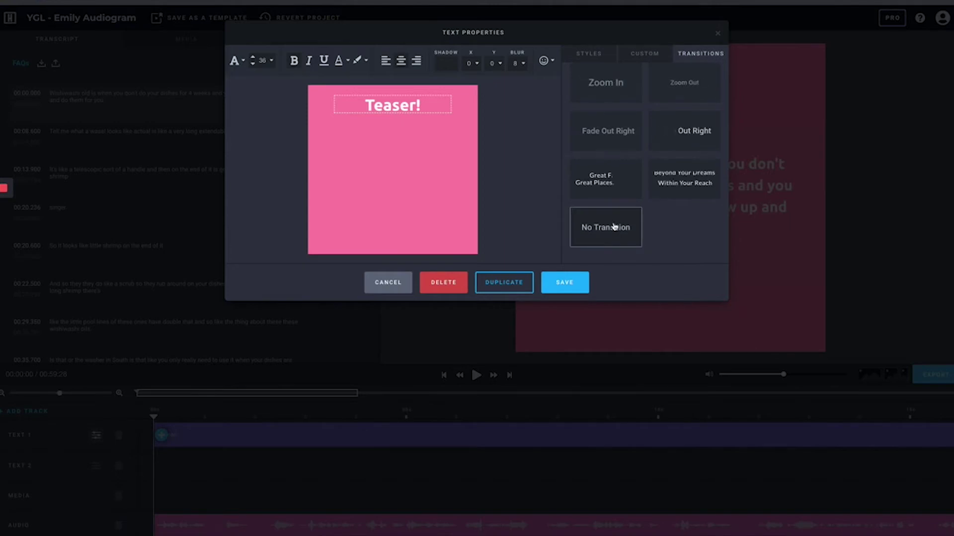
click(564, 283)
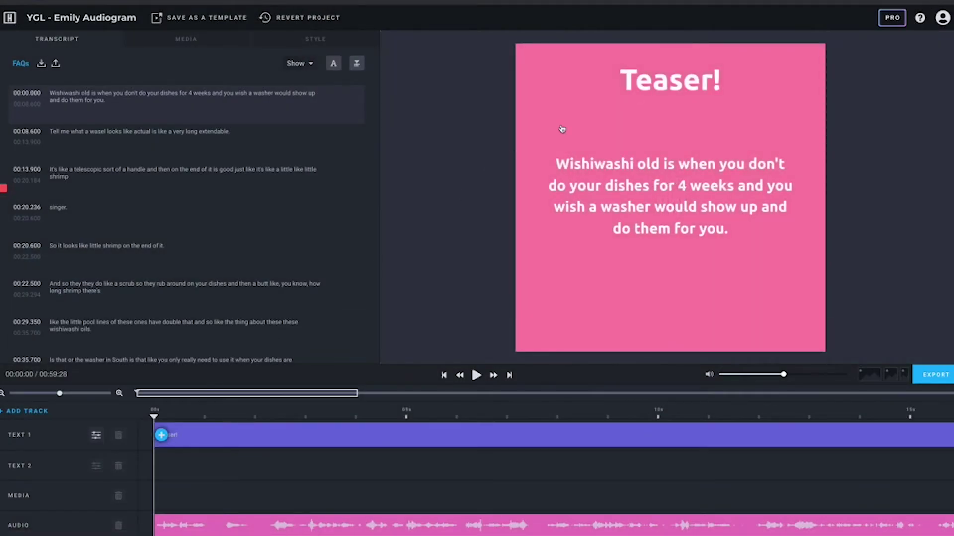
Add a second text layer reading 'Emily:' in bold at font size 24.
mouse_move(168, 460)
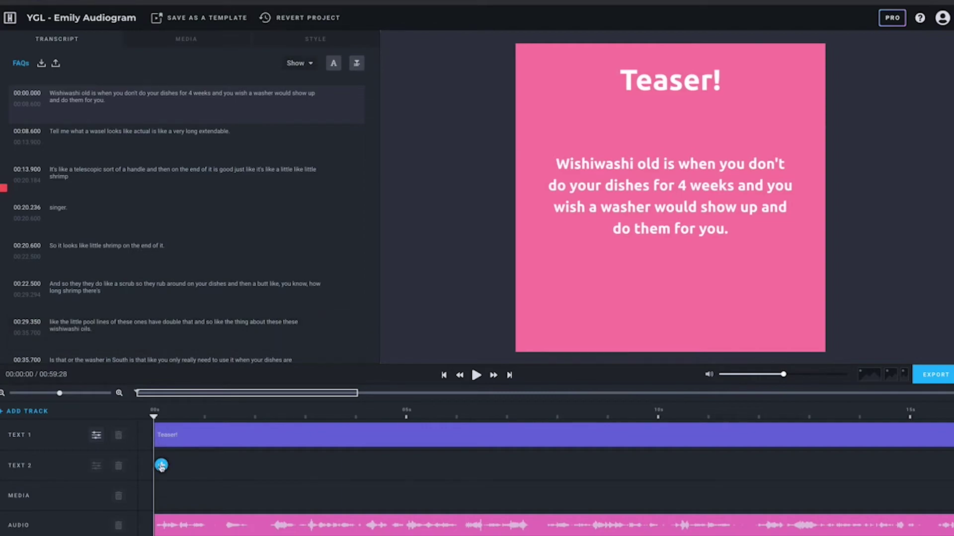
click(162, 465)
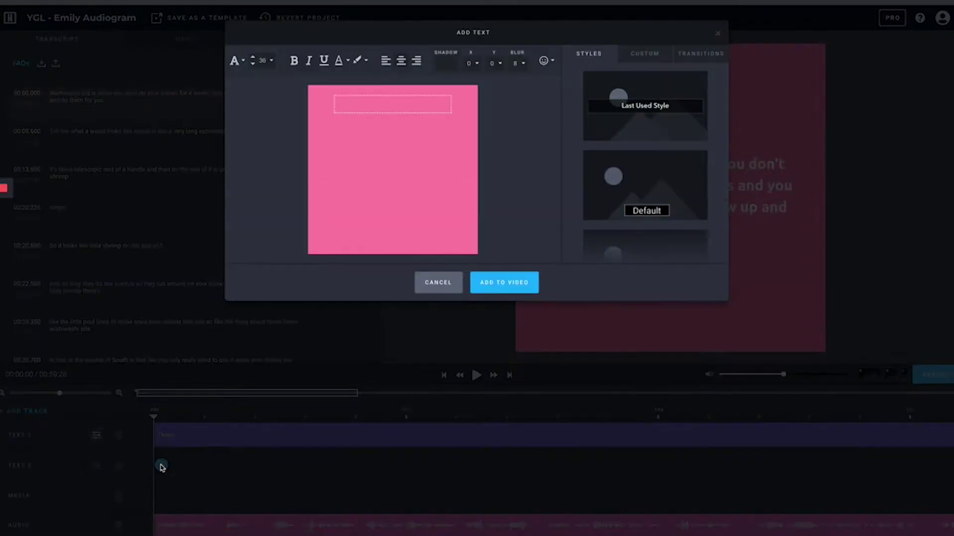
double_click(379, 105)
text(Emily:)
click(252, 64)
key(ctrl+a)
click(269, 61)
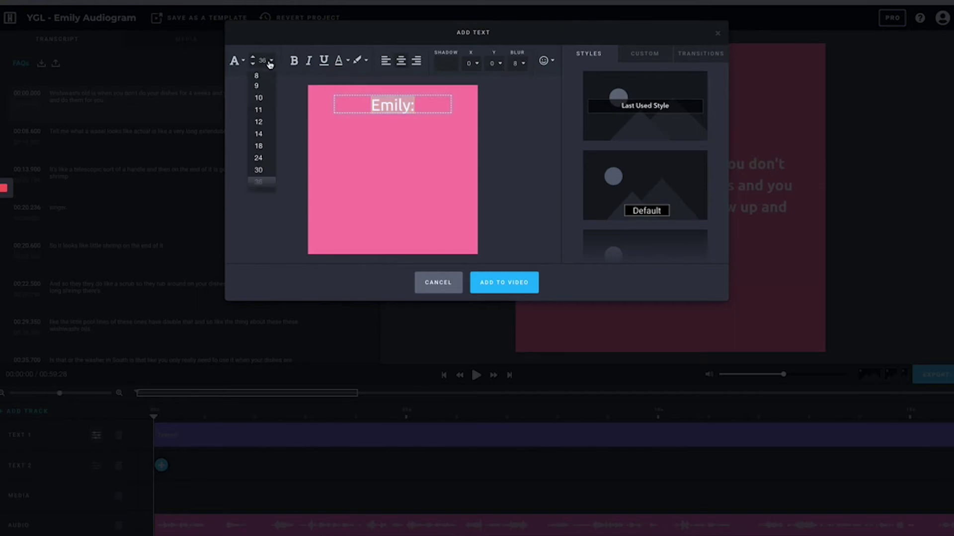
click(268, 158)
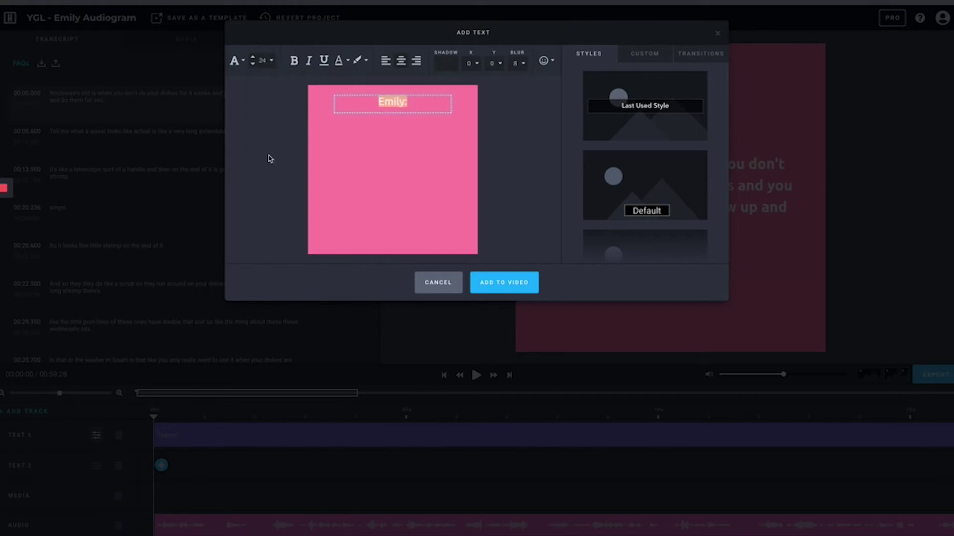
click(294, 60)
Move the Emily: label below the Teaser! title and add it to the video.
drag(393, 102, 393, 123)
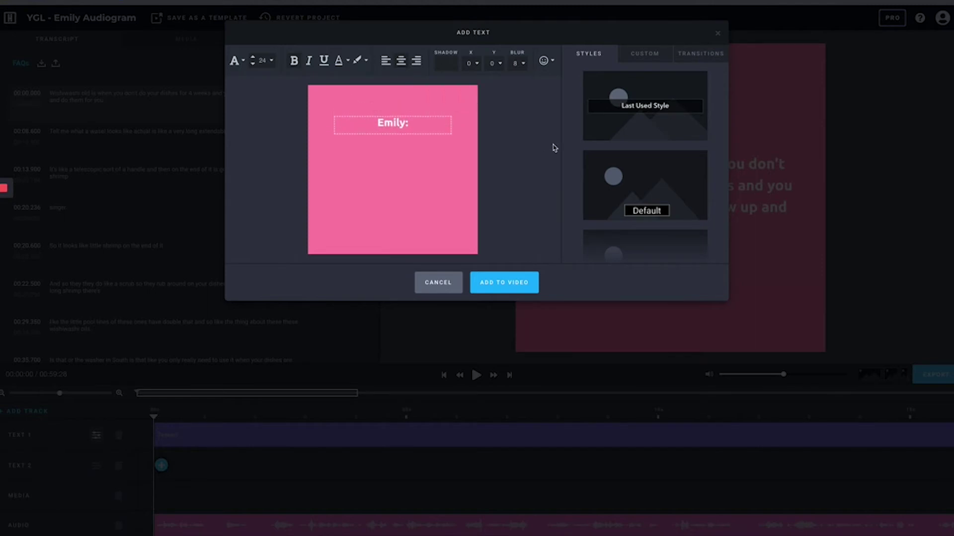
click(698, 57)
scroll(637, 164, down, 5)
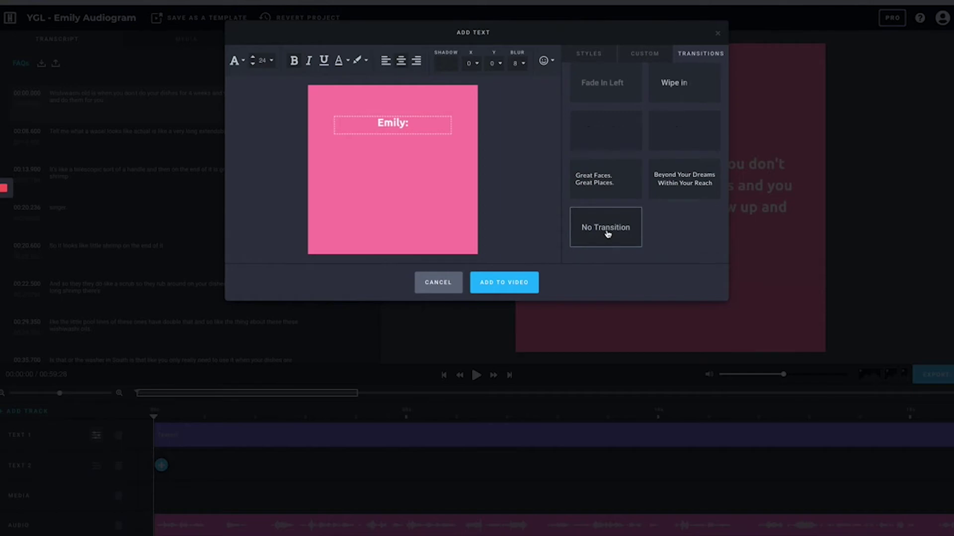
scroll(606, 234, up, 5)
click(694, 73)
scroll(626, 206, down, 5)
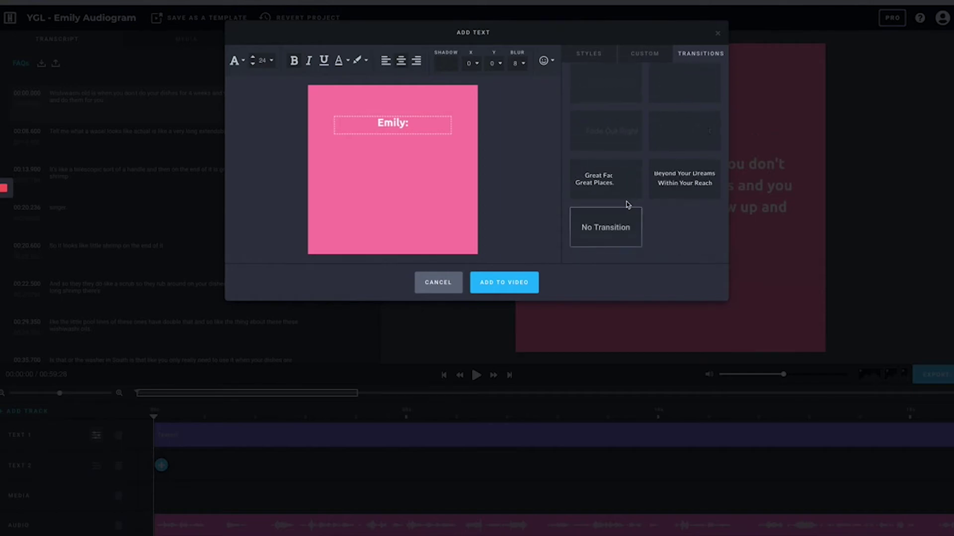
click(509, 291)
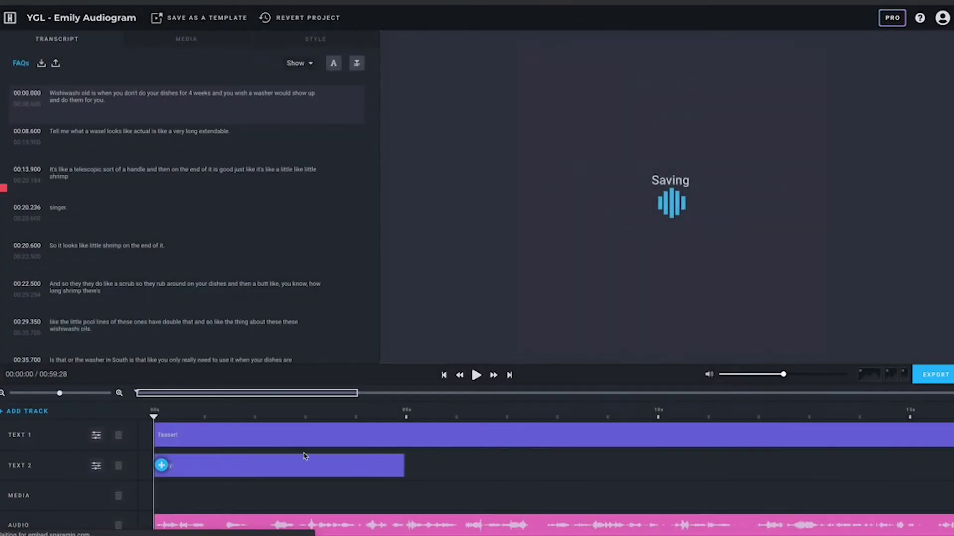
Nudge the Emily: label slightly lower on the canvas and save the change.
click(291, 468)
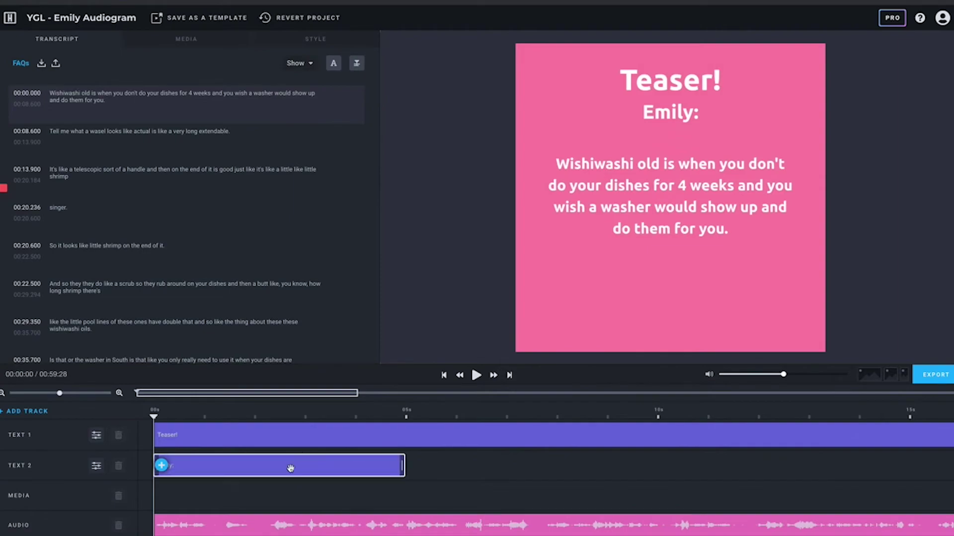
double_click(290, 468)
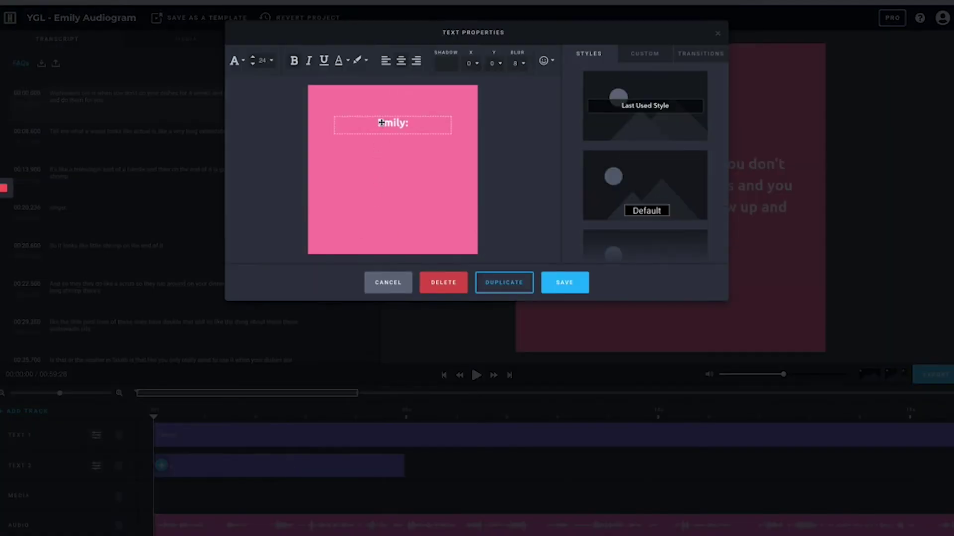
drag(381, 123, 381, 138)
click(557, 281)
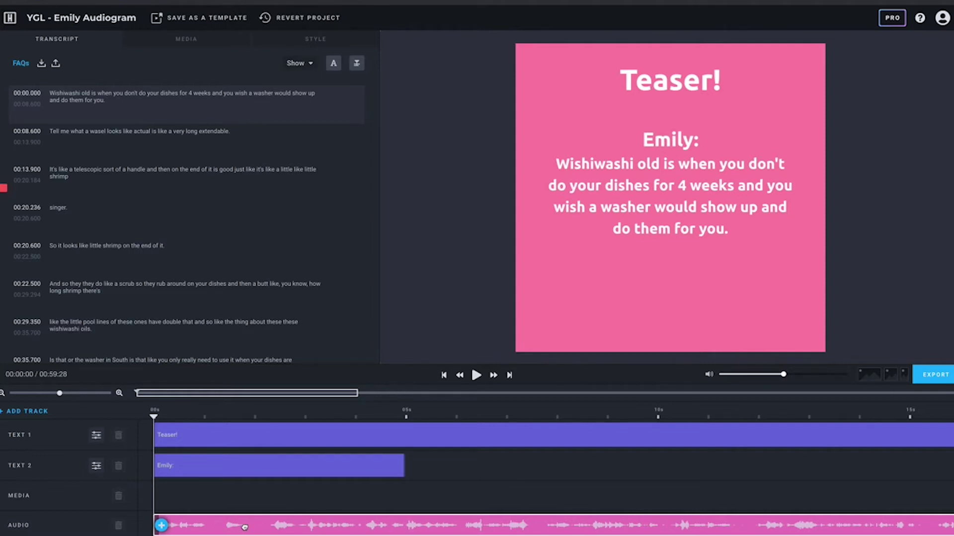
click(245, 527)
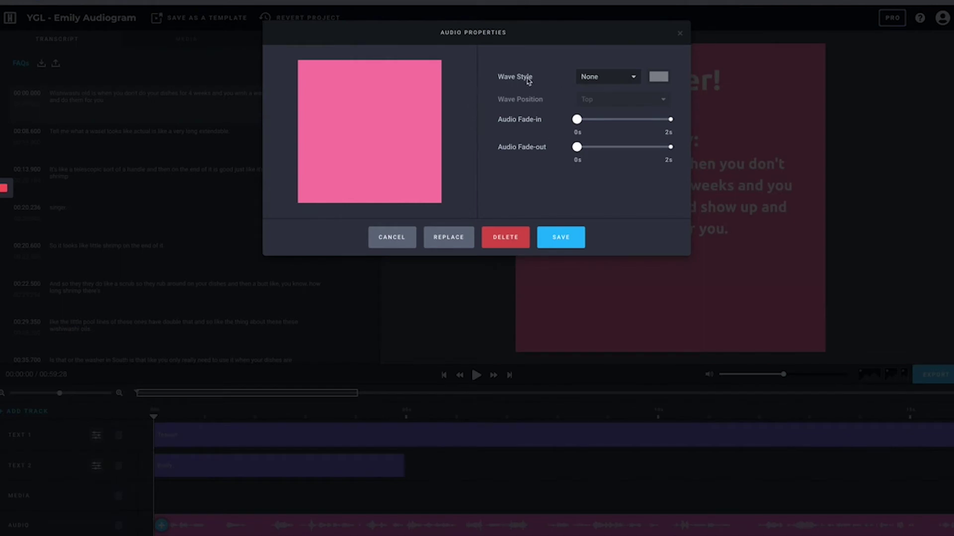
Give the audio a Wave-style waveform coloured ffcc00, placed at the bottom of the frame.
click(610, 79)
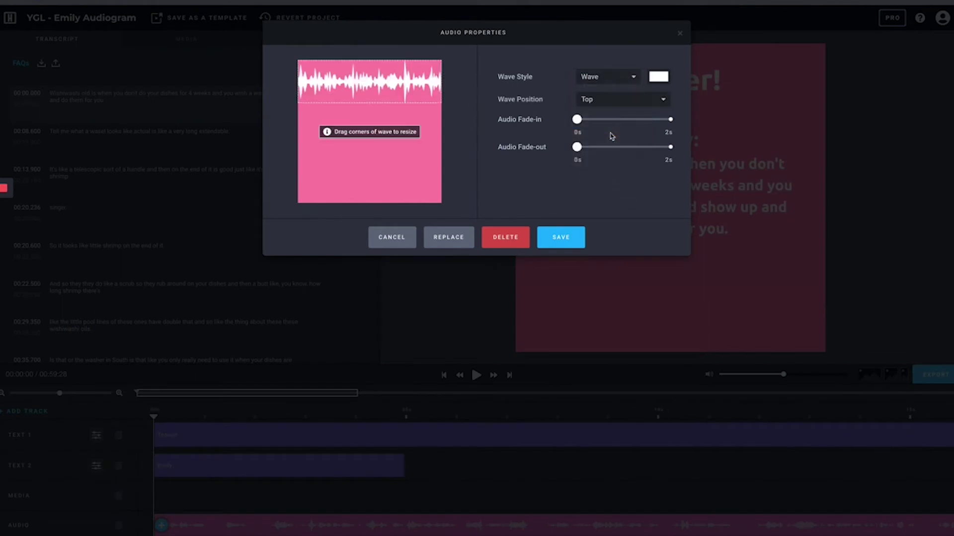
click(658, 77)
click(664, 204)
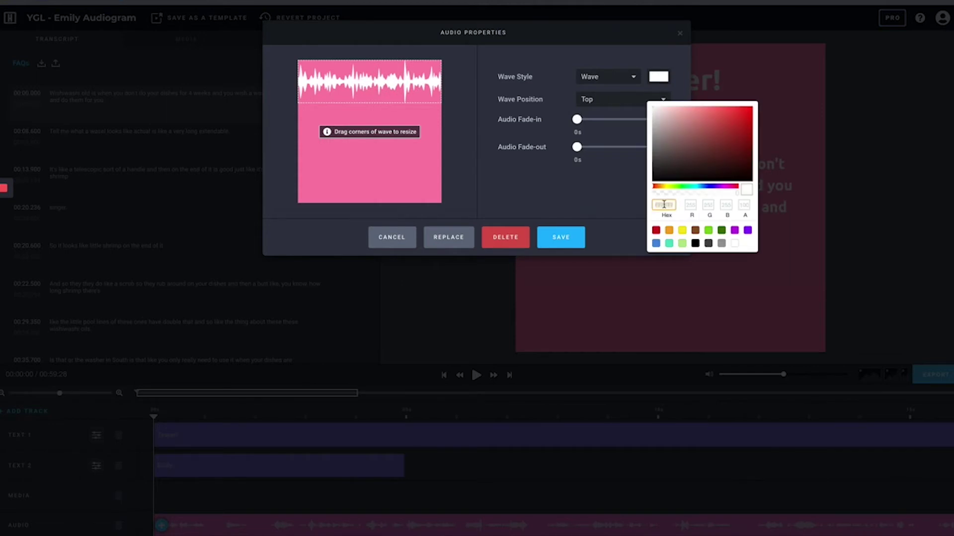
text(ffcc00)
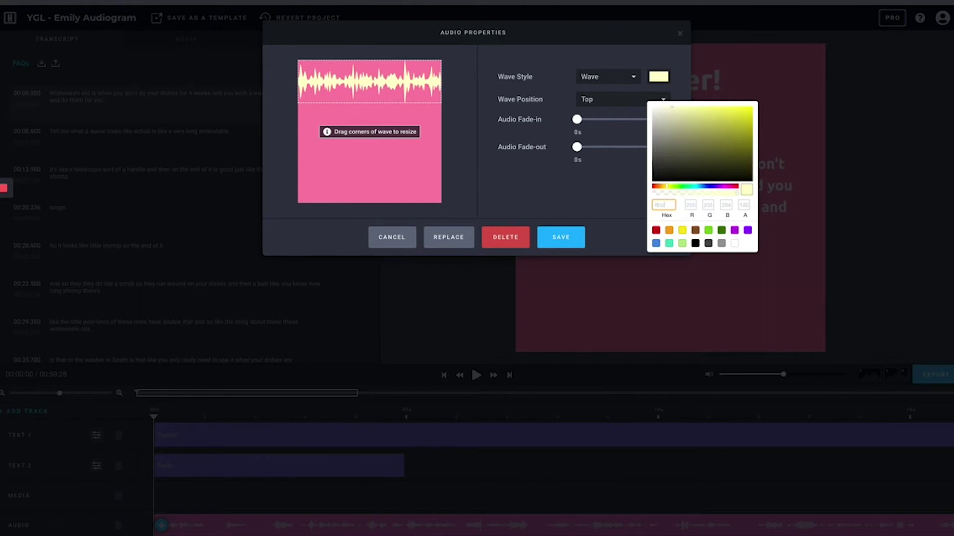
click(542, 173)
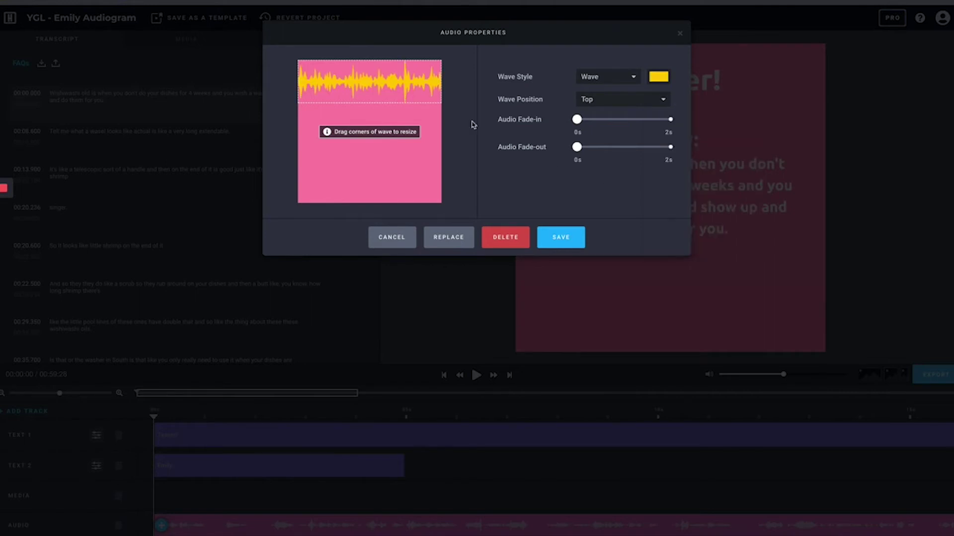
drag(395, 81, 395, 201)
click(576, 237)
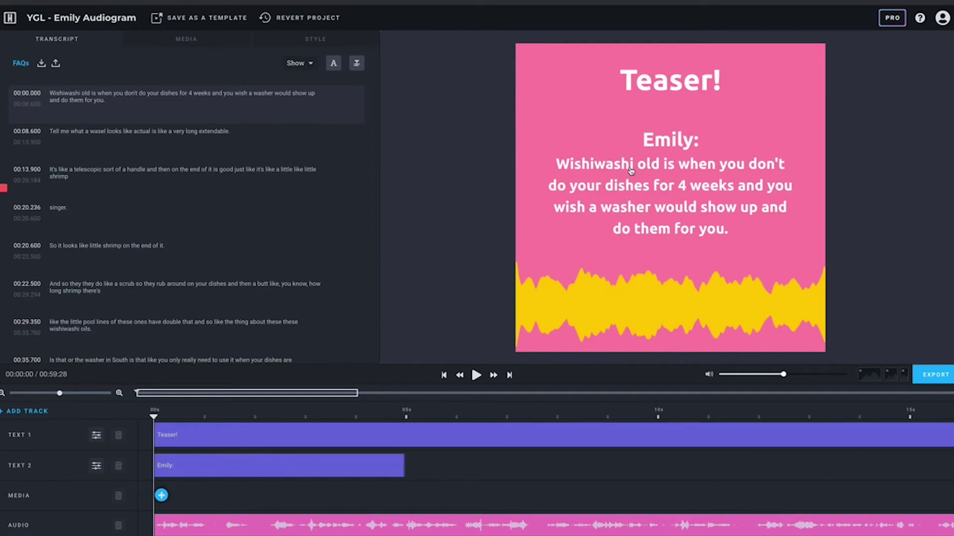
key(space)
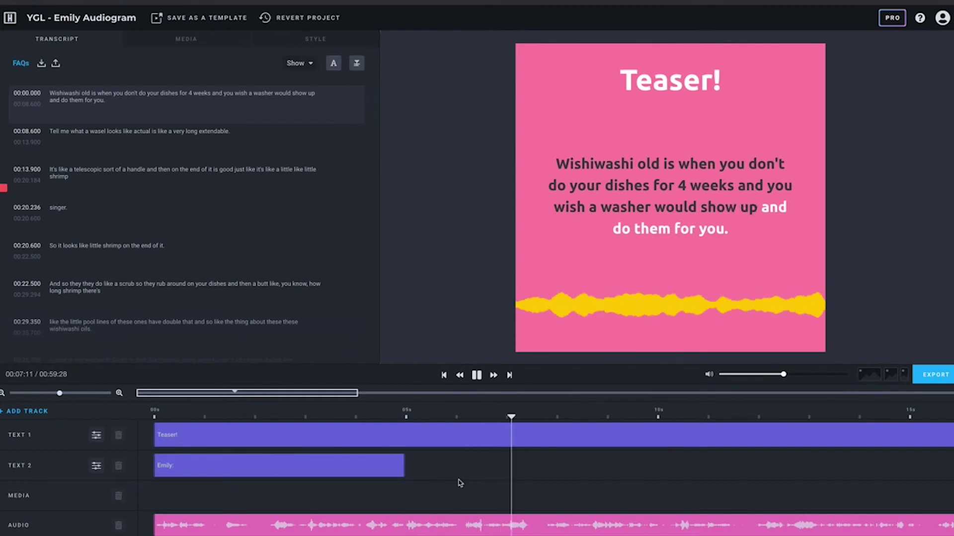
key(space)
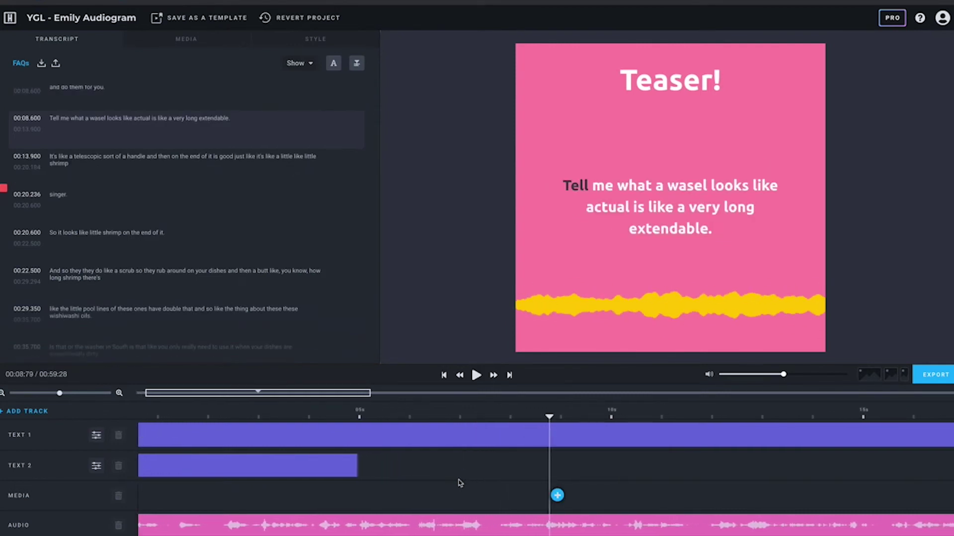
mouse_move(305, 284)
click(371, 466)
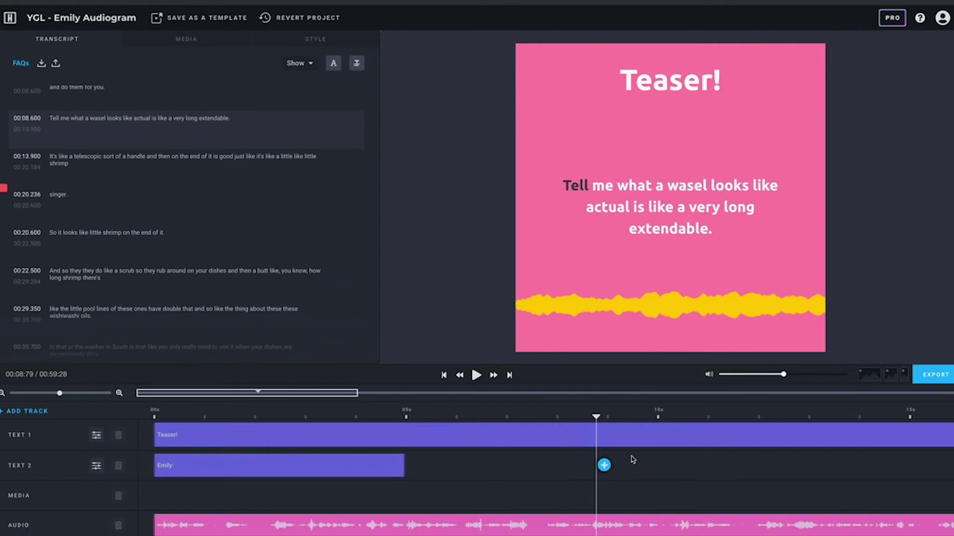
mouse_move(285, 277)
scroll(286, 277, up, 2)
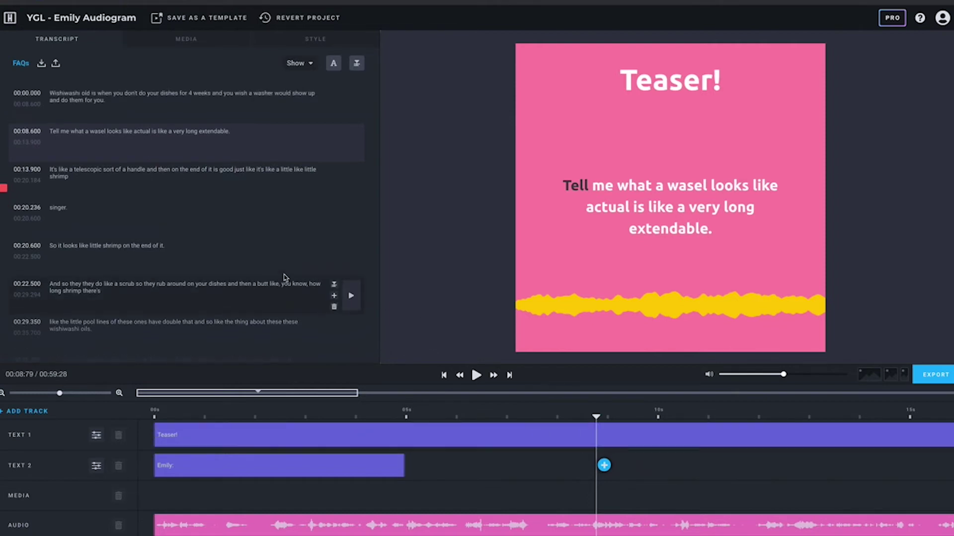
In the first caption, change 'Wishiwashi old' to 'wishelwashel' and 'washer' to 'washel'.
click(86, 102)
click(81, 94)
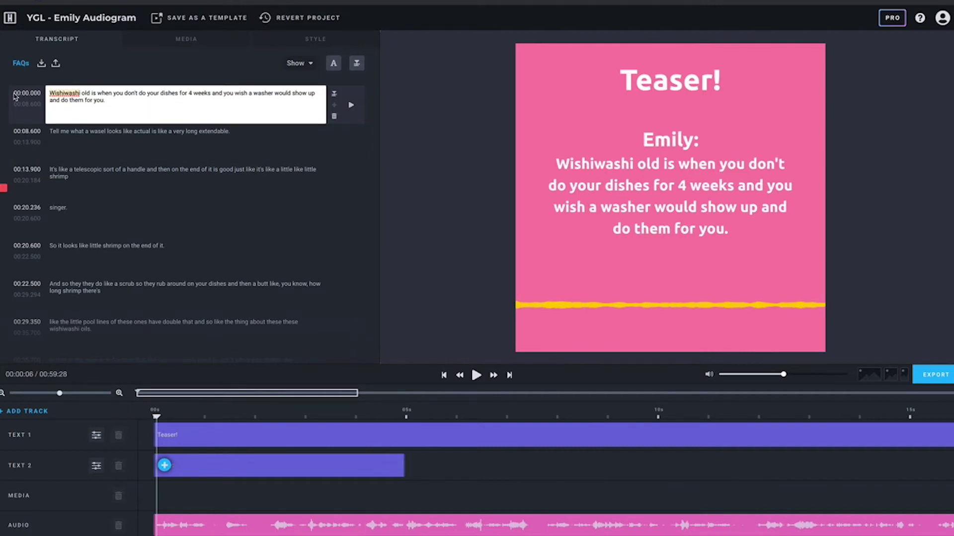
key(ctrl+shift+Left)
text(A wishe)
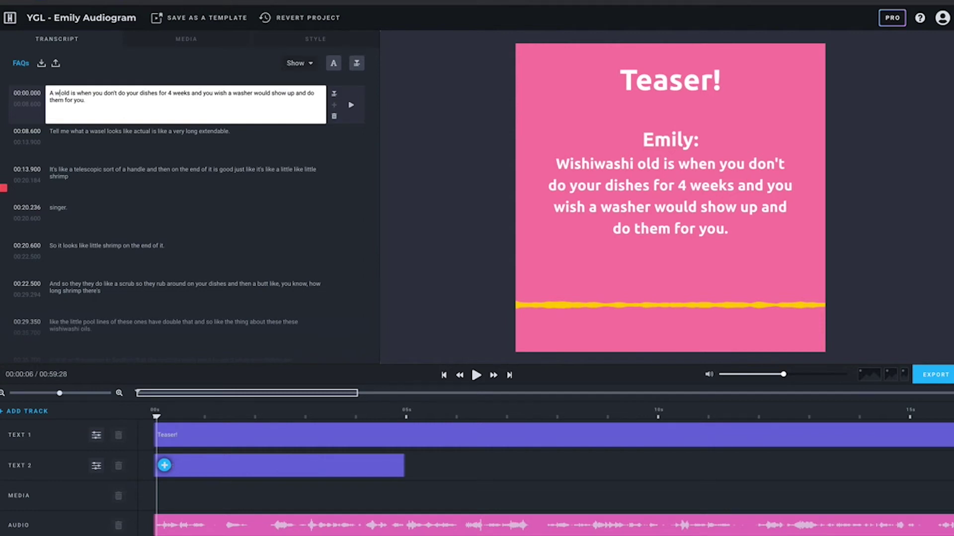
text(l)
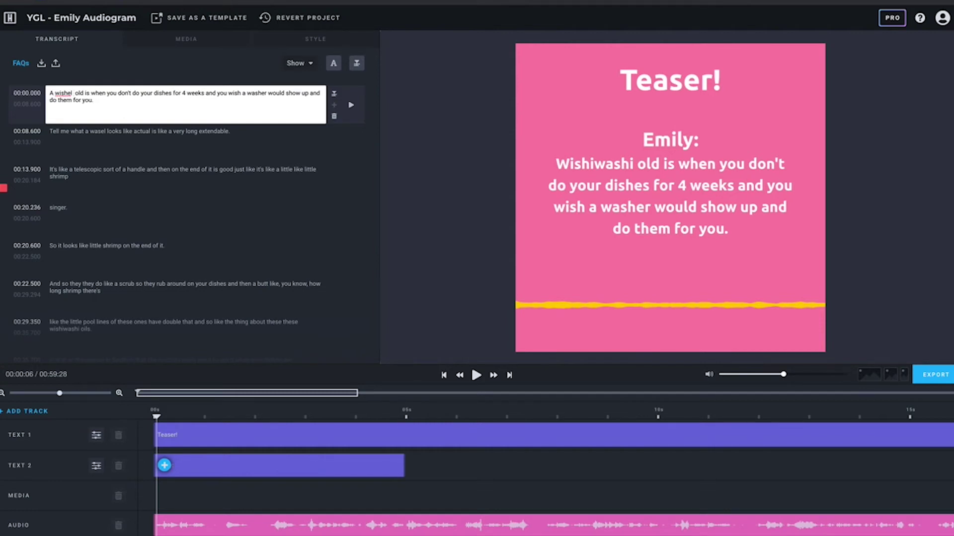
key(BackSpace)
text(wash)
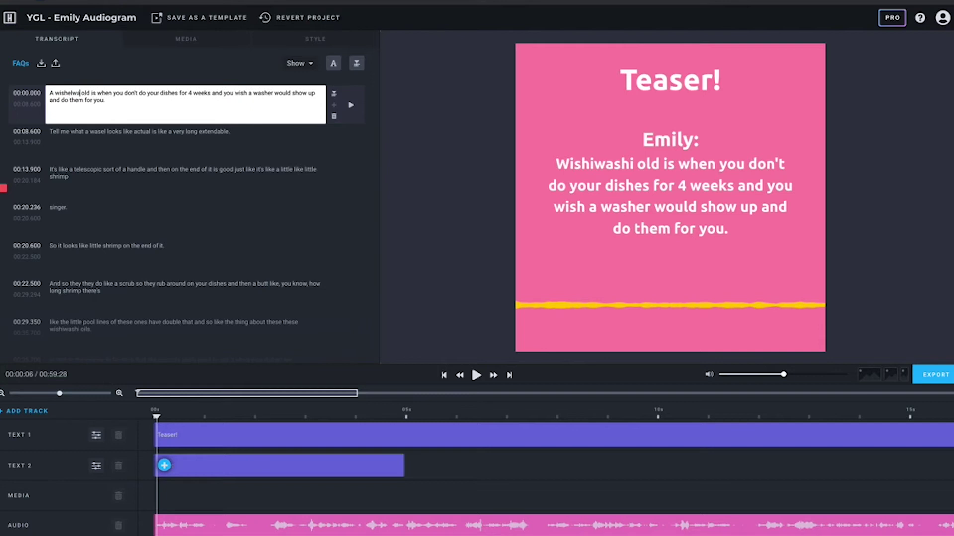
text(e)
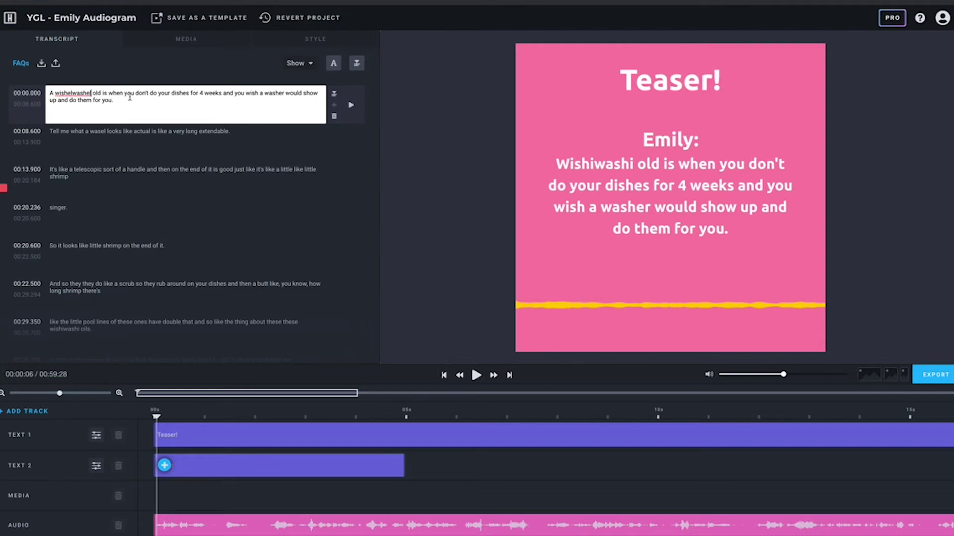
key(BackSpace)
key(BackSpace)
key(BackSpace)
key(BackSpace)
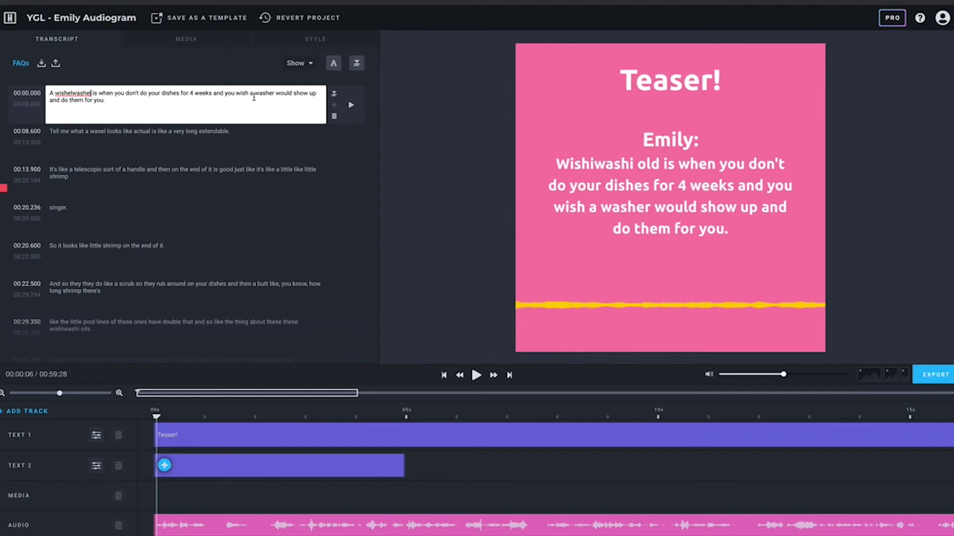
click(274, 93)
key(BackSpace)
text(l)
Change 'wasel' to 'washel' in the second caption and delete the trailing 'actual is like a very long extendable.'.
click(161, 143)
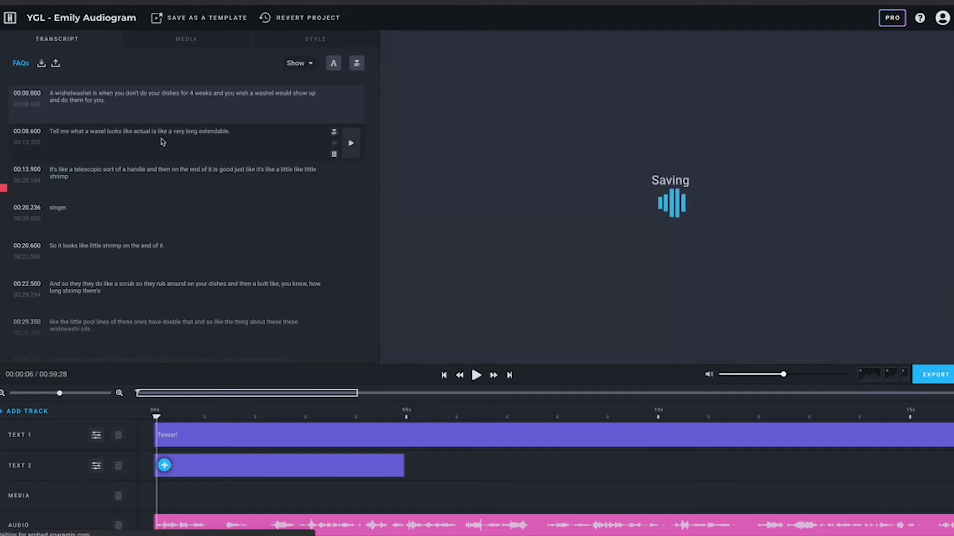
click(56, 133)
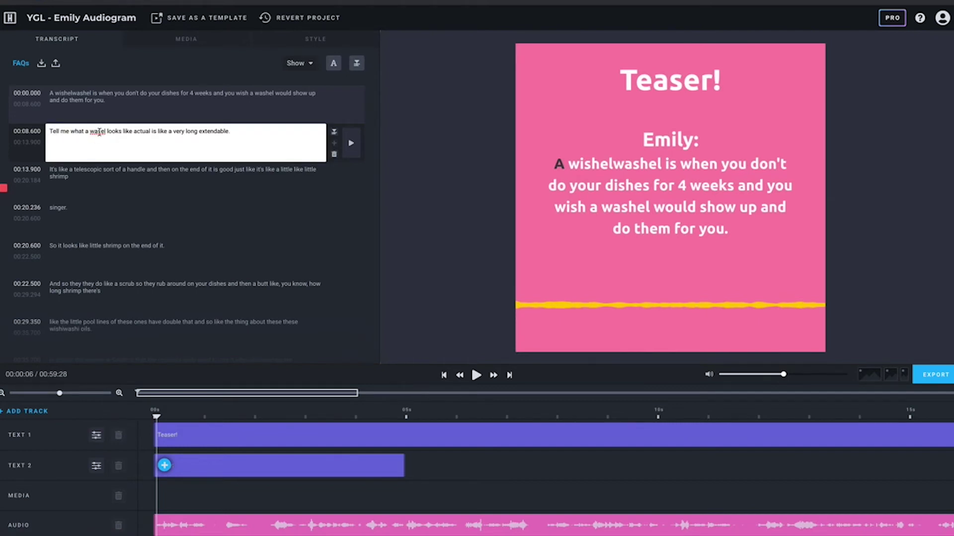
text(e)
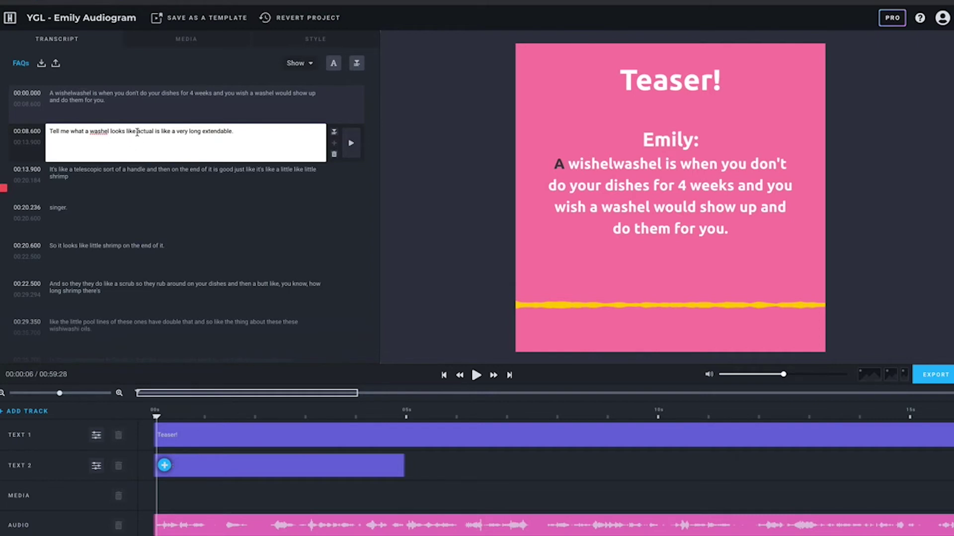
drag(243, 130, 139, 131)
key(ctrl+c)
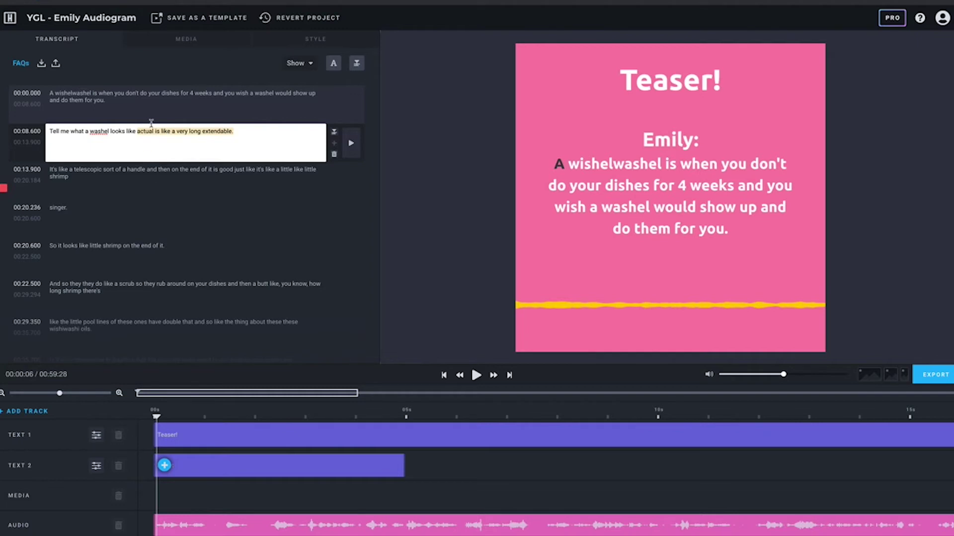
key(BackSpace)
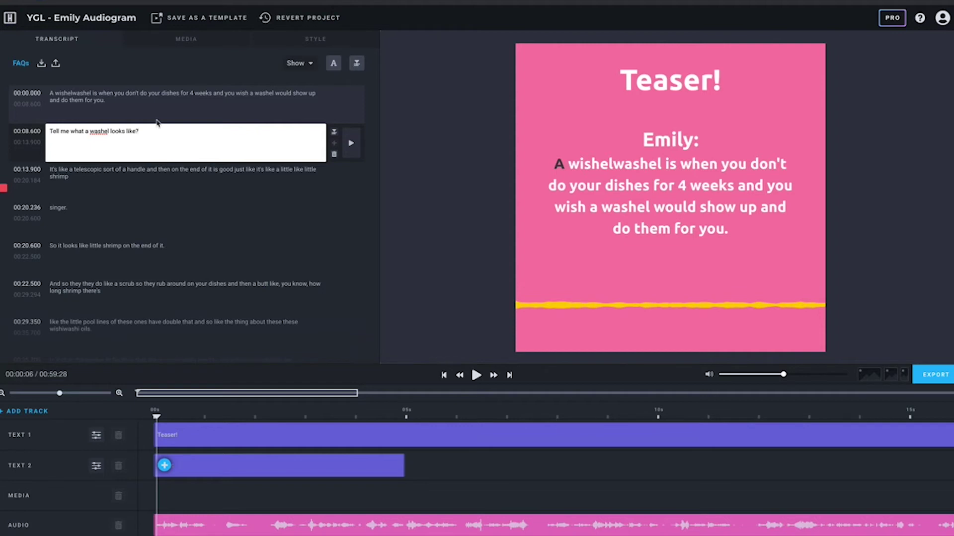
click(339, 179)
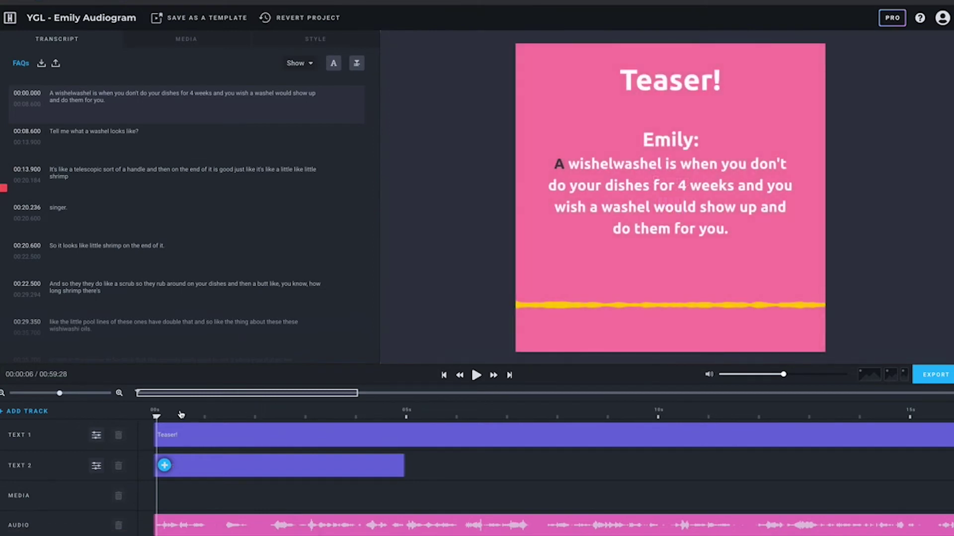
Play the second caption's audio several times, stopping at 00:10:19 after 'Tell me'.
click(307, 415)
click(371, 414)
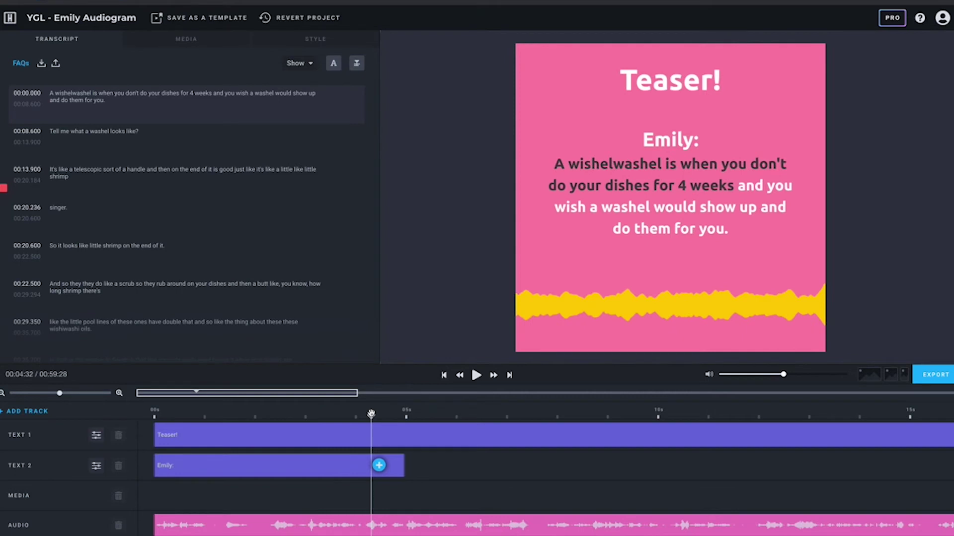
key(space)
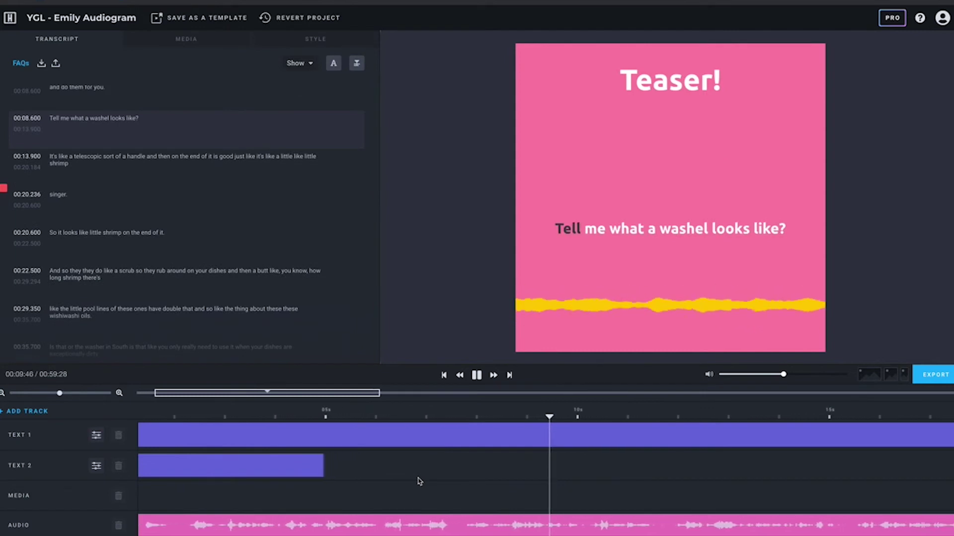
key(space)
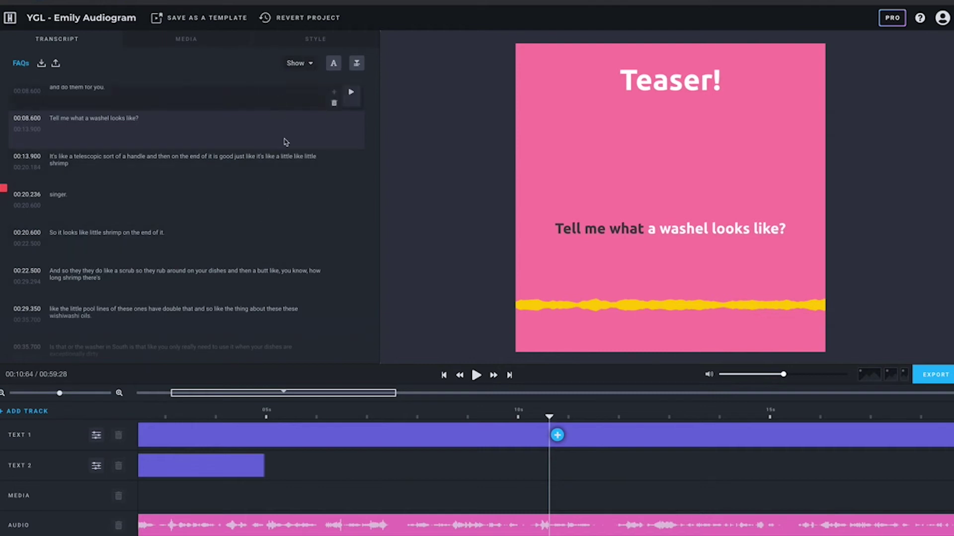
key(space)
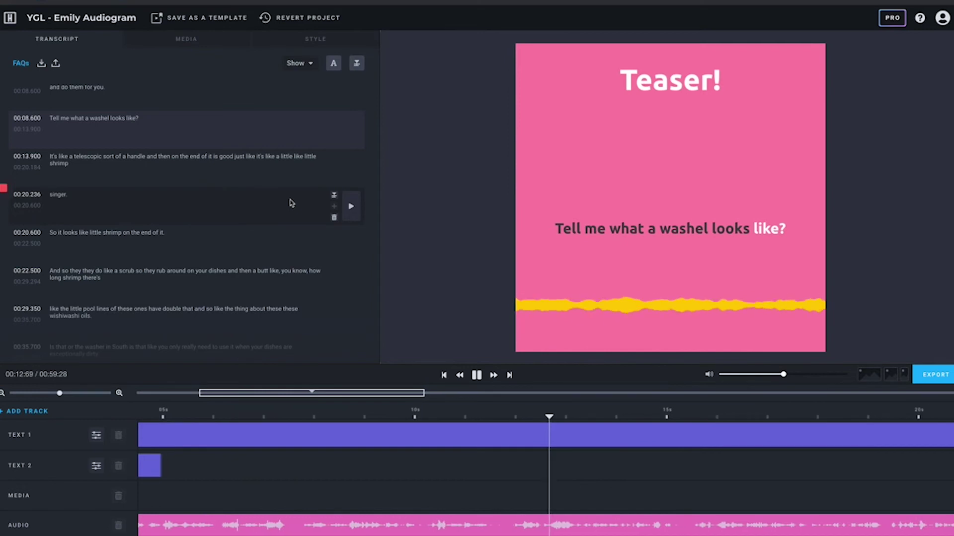
key(space)
click(331, 415)
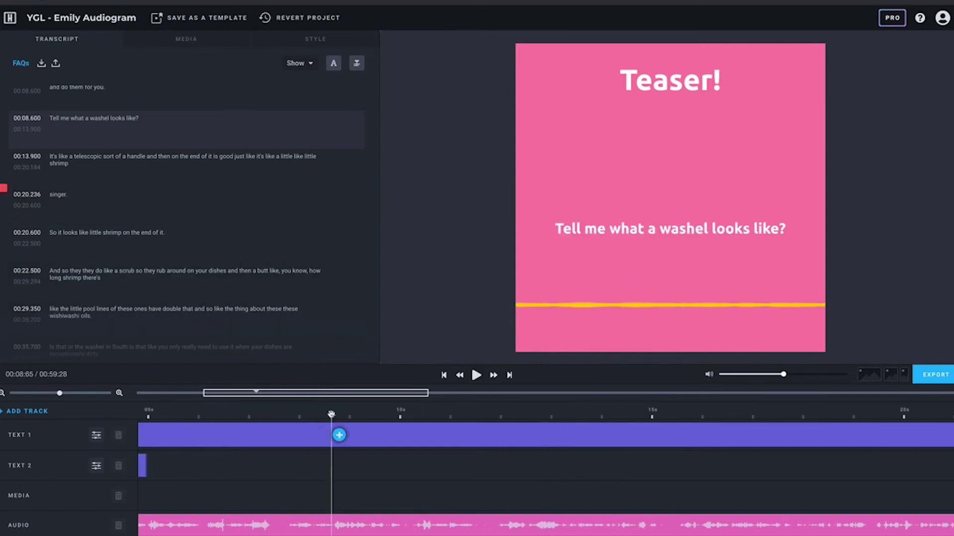
key(space)
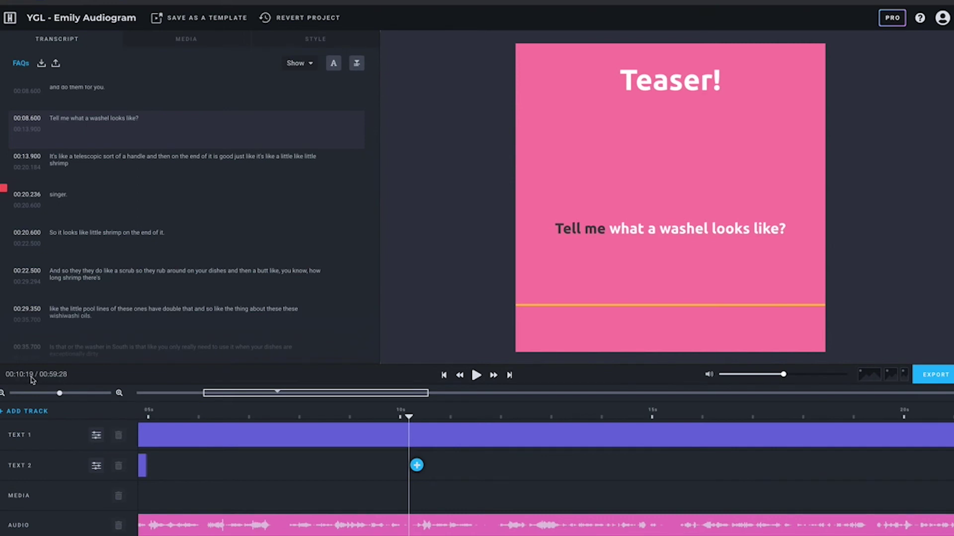
click(38, 129)
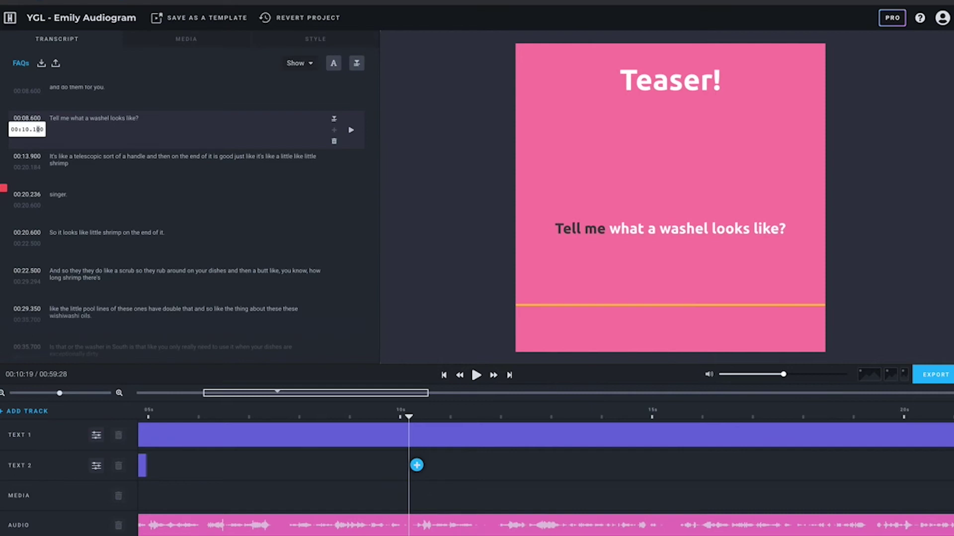
End the second caption at 00:10.190 and paste the removed fragment into a new, capitalised caption line.
key(Return)
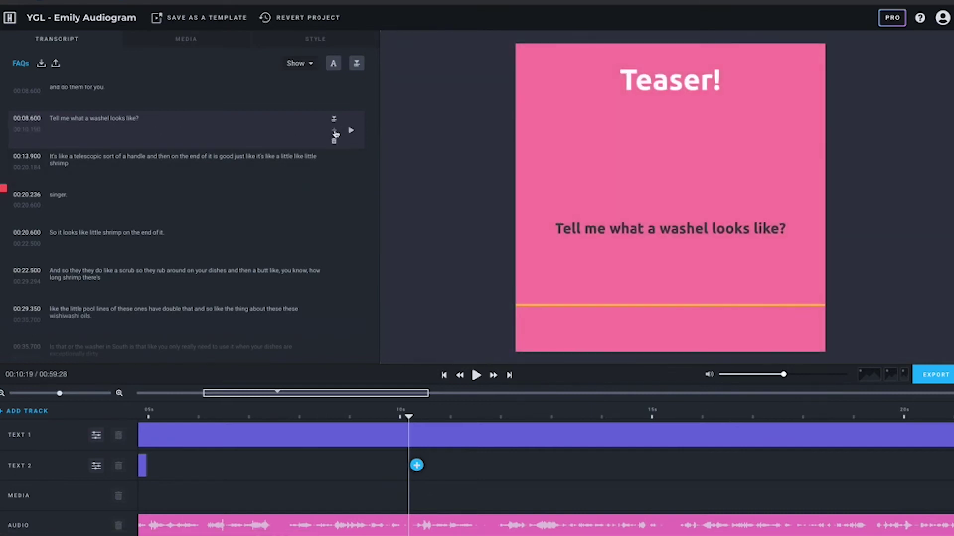
click(334, 131)
key(ctrl+v)
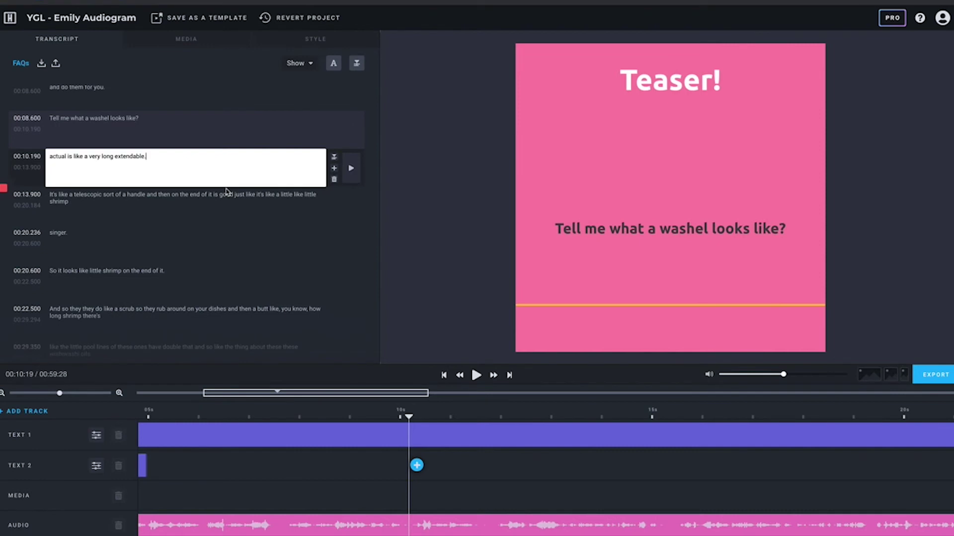
click(50, 157)
text(A)
key(Delete)
click(113, 208)
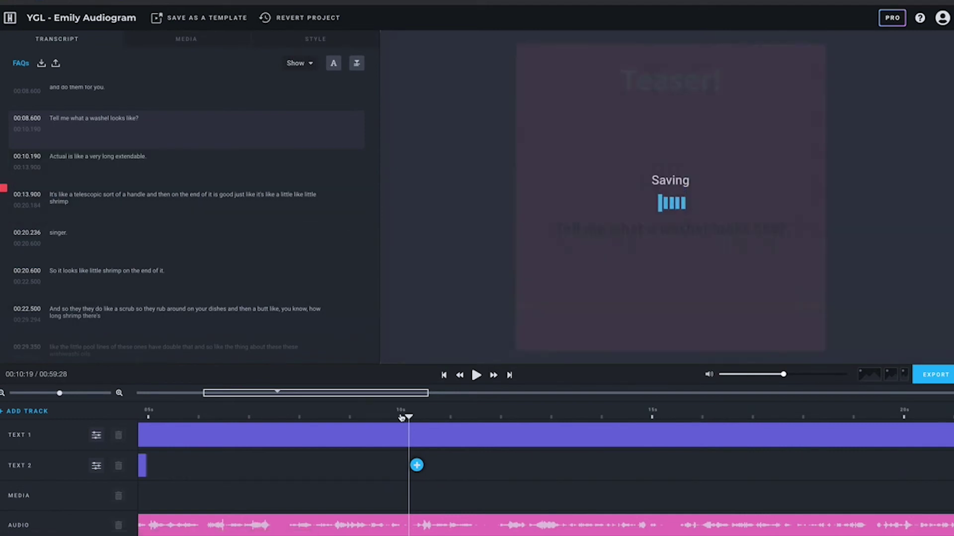
Replace 'Actual' so the new line reads 'A washel is like a very long extendable'.
click(402, 417)
key(space)
key(space)
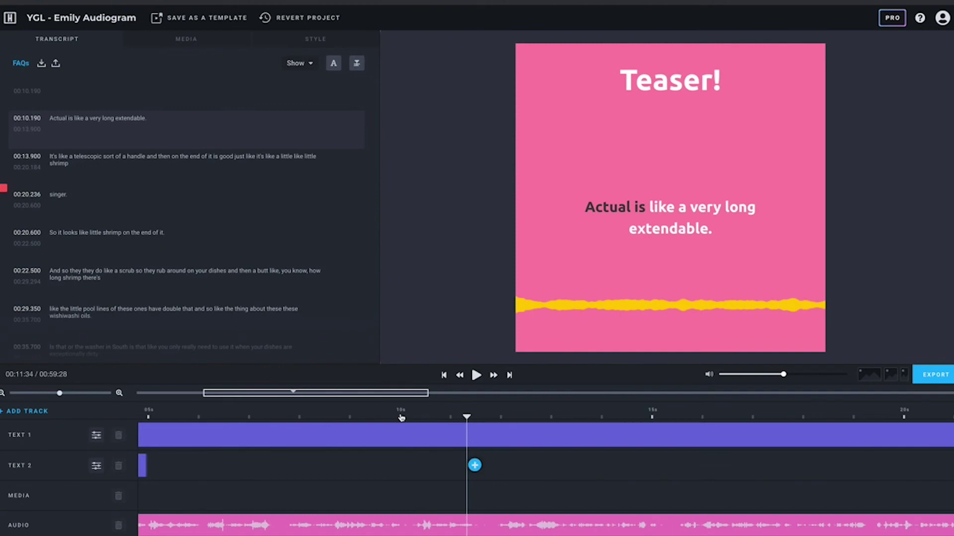
click(151, 125)
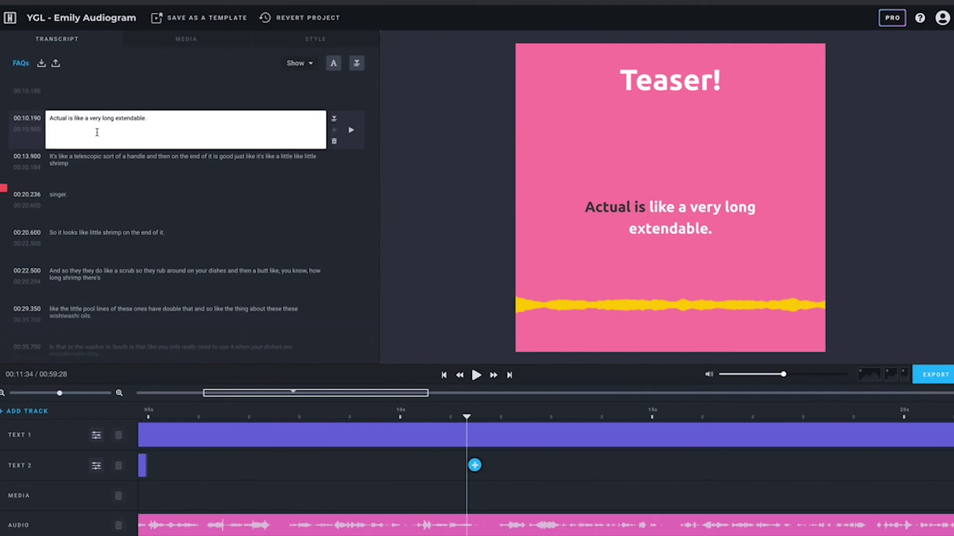
key(Home)
key(Right)
key(Delete)
key(Delete)
key(Delete)
key(Delete)
key(Delete)
key(Delete)
text(washe)
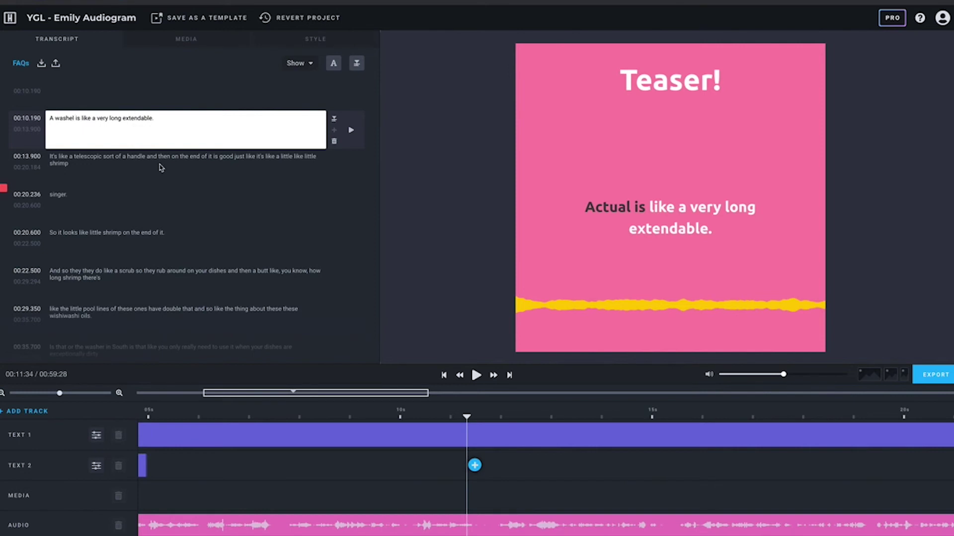
text(l)
click(204, 142)
click(204, 170)
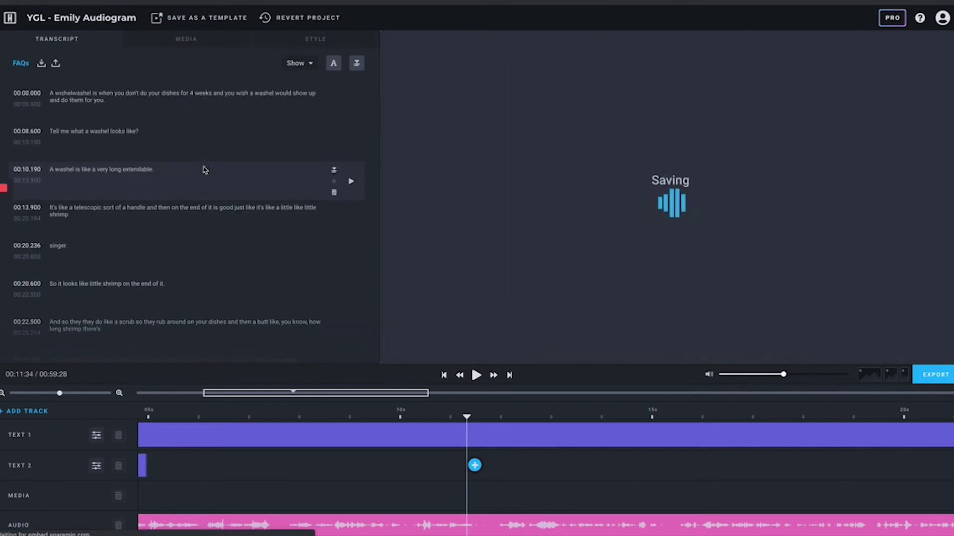
Replay the captions and confirm the 'little shrimp' and 'A washel' transcript lines.
click(295, 417)
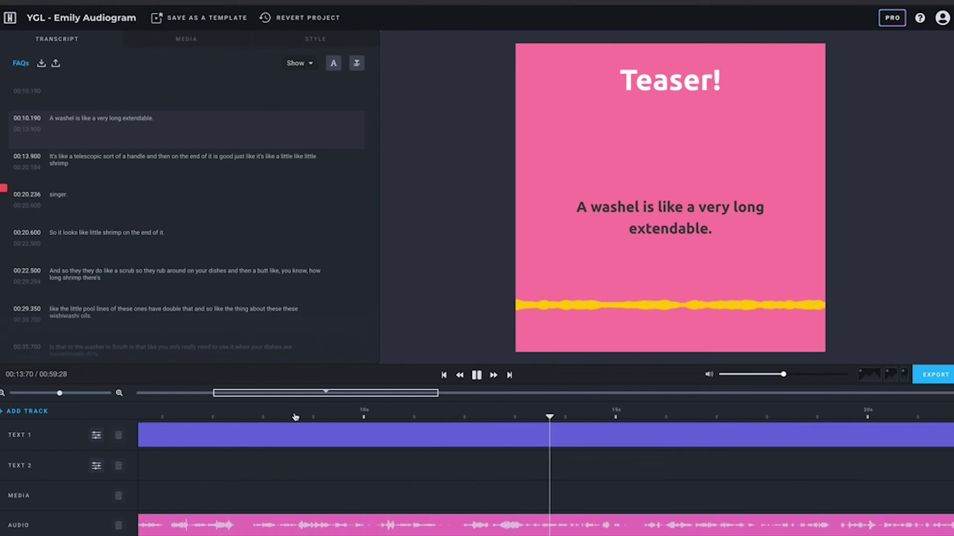
key(space)
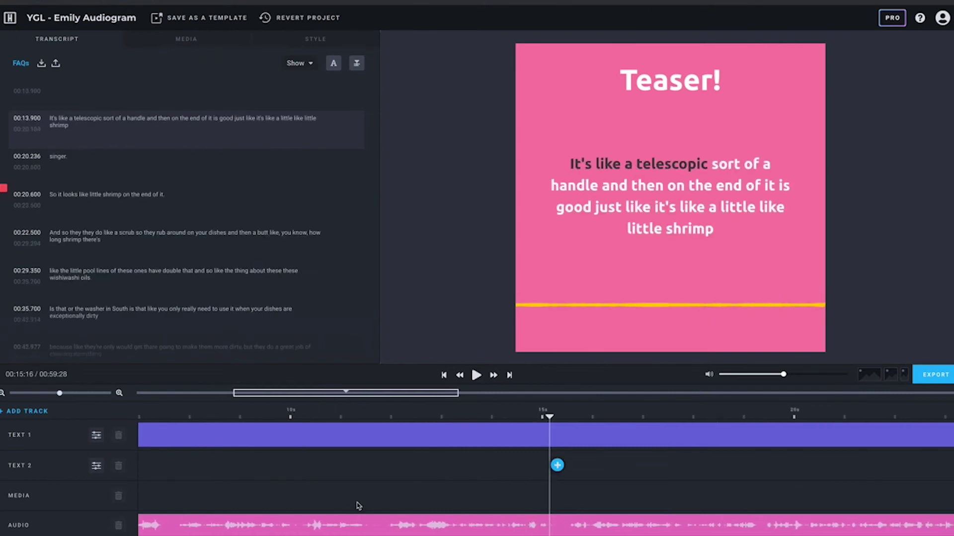
scroll(366, 494, left, 5)
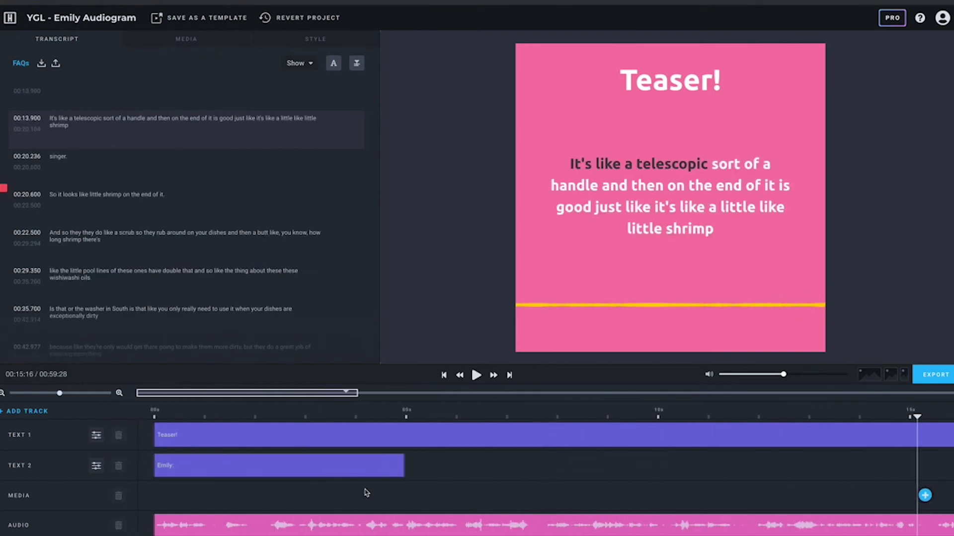
click(237, 195)
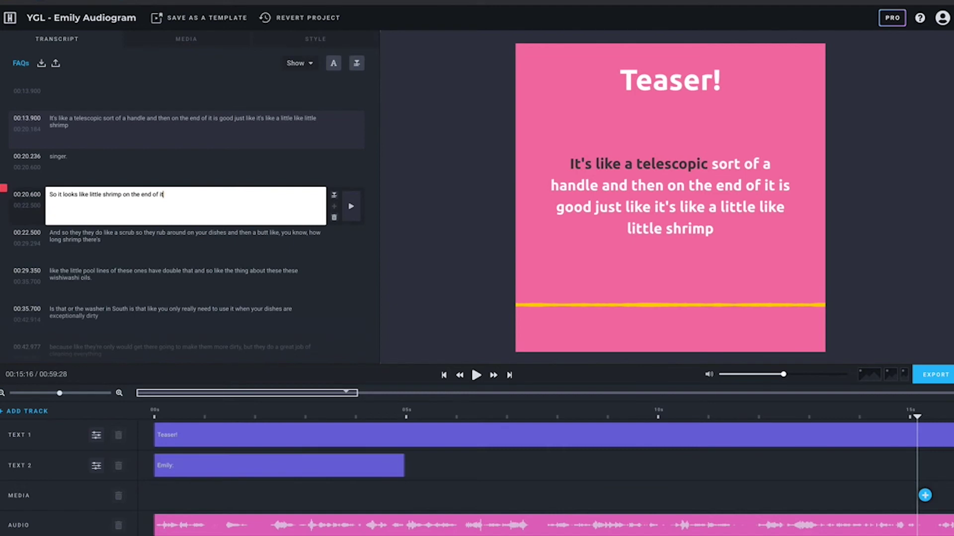
key(Return)
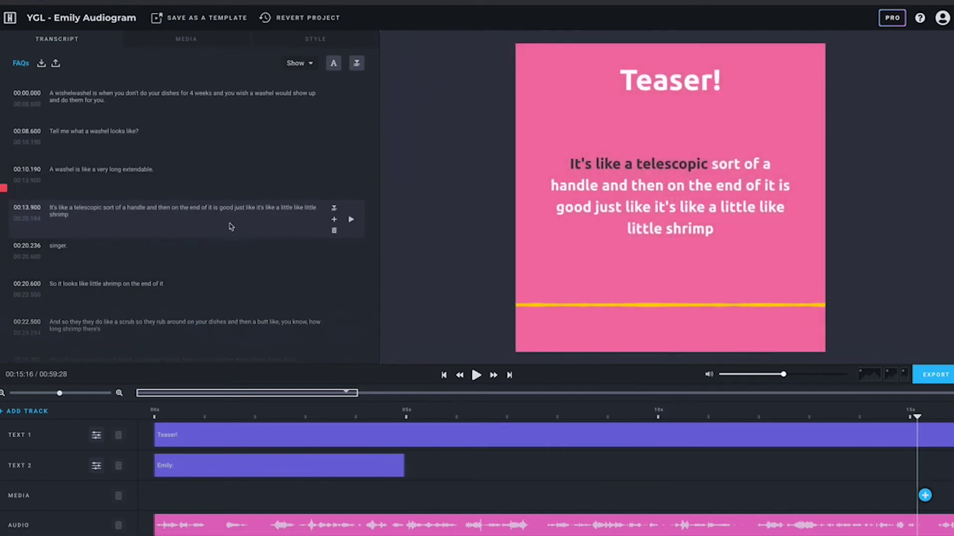
click(250, 178)
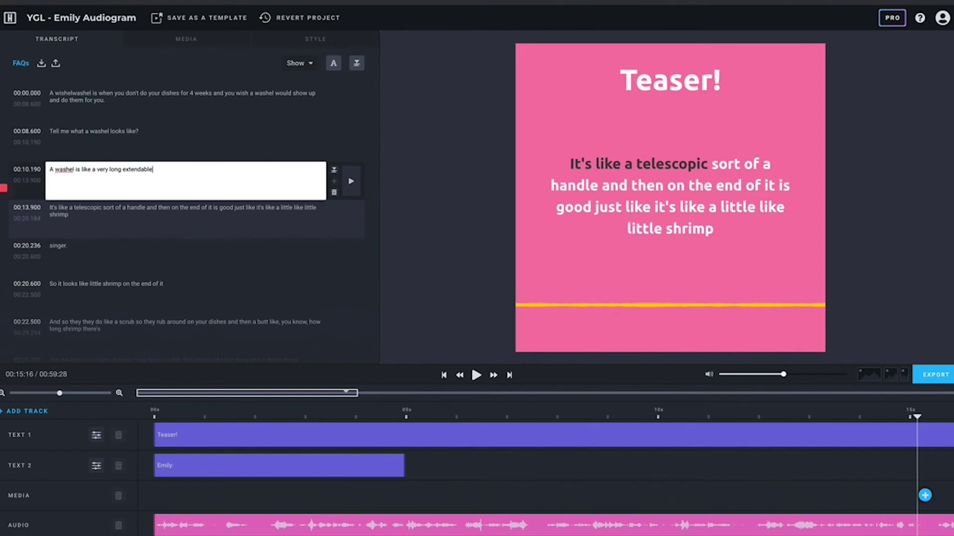
key(Return)
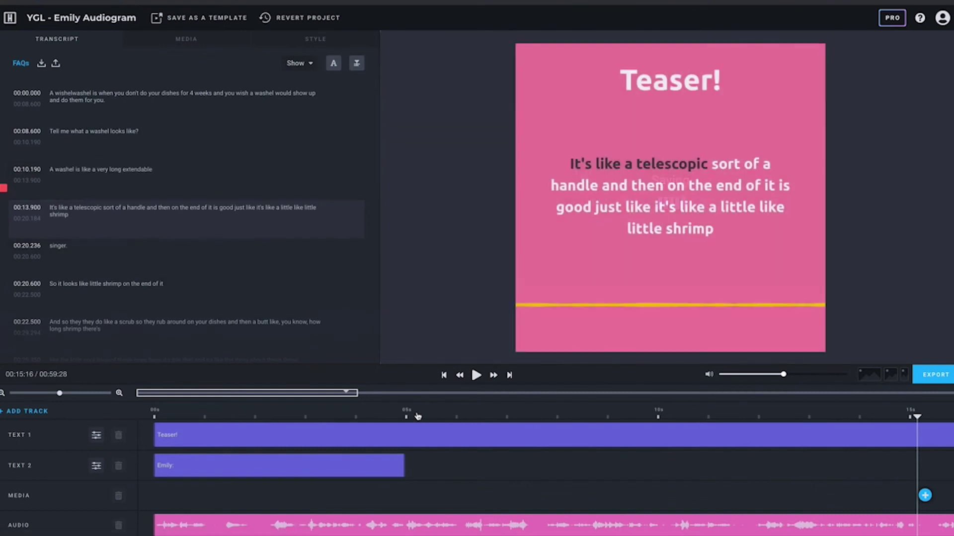
click(408, 414)
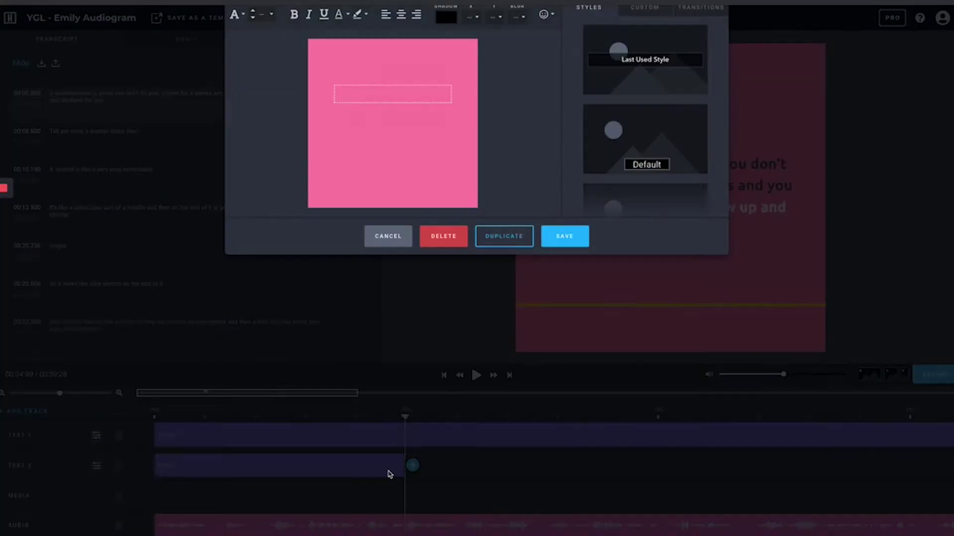
Duplicate the Emily: label clip and change the copy's text to 'Alicia:'.
click(389, 472)
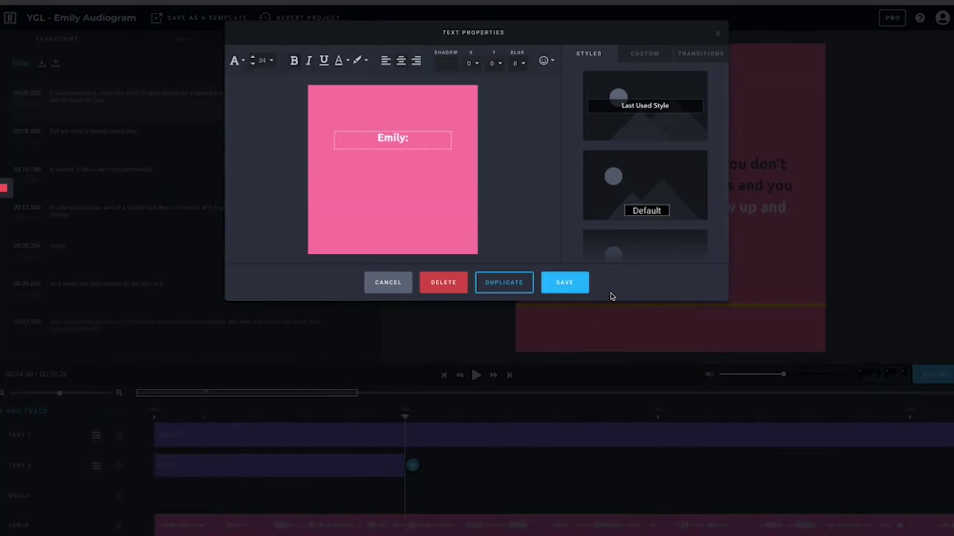
click(523, 287)
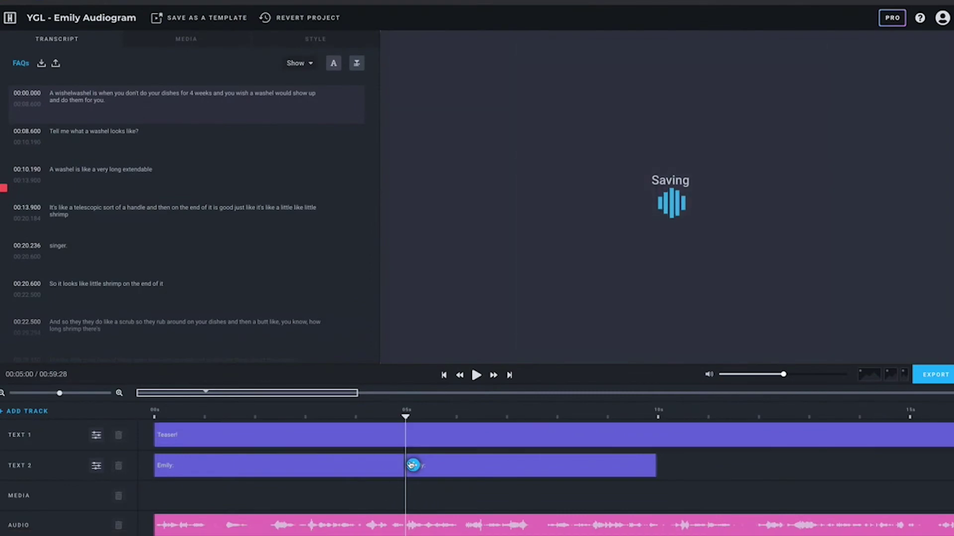
click(431, 461)
click(431, 461)
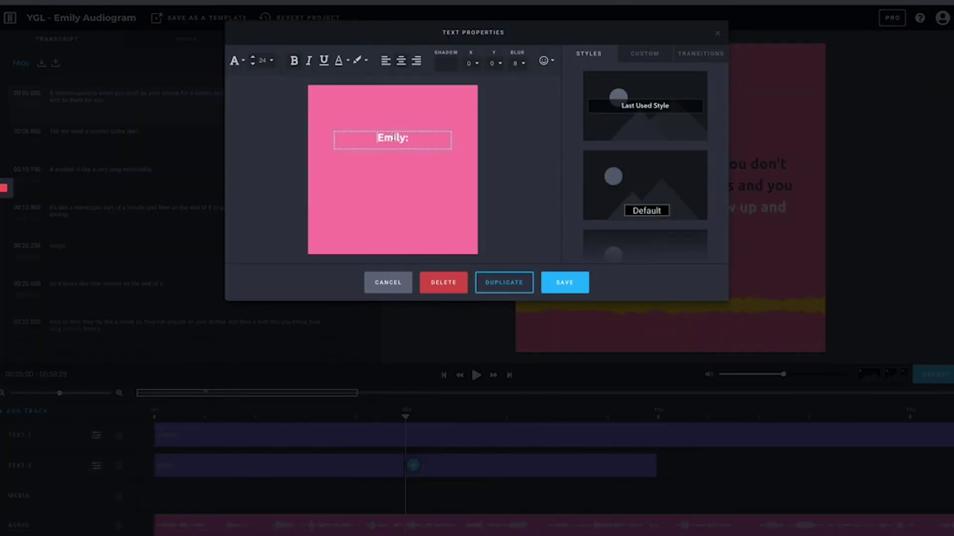
double_click(393, 138)
text(Alicia:)
click(561, 282)
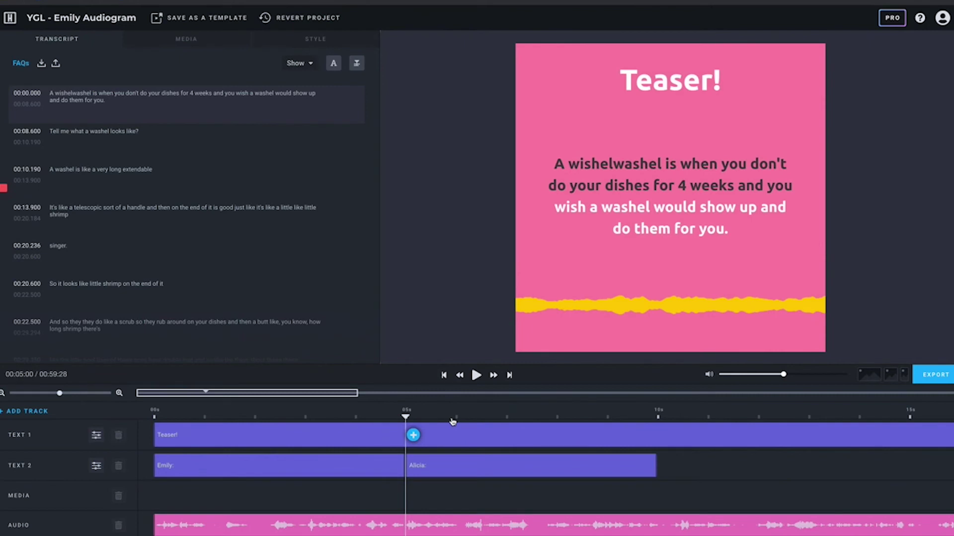
Move the Alicia: clip later and extend the Emily: clip up to Alicia's question.
click(495, 462)
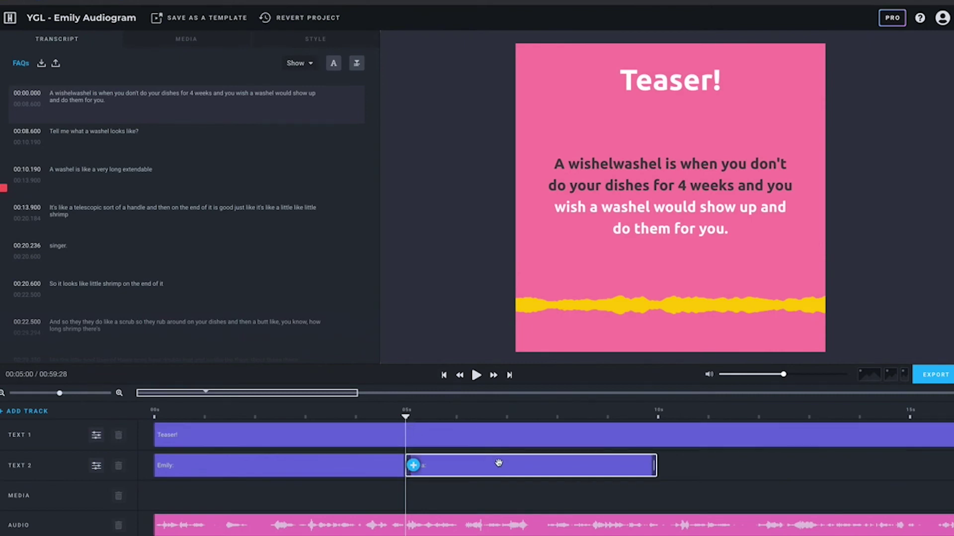
key(space)
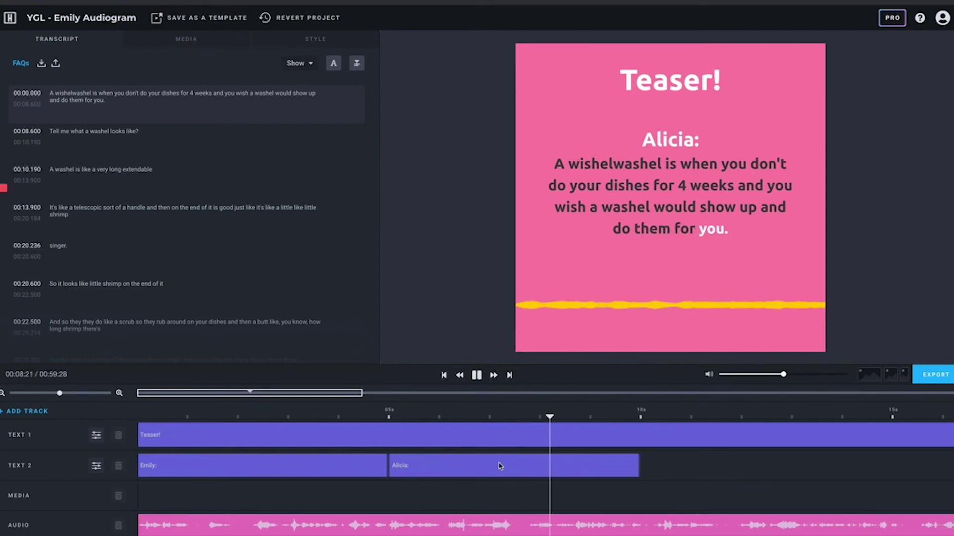
drag(499, 465, 674, 468)
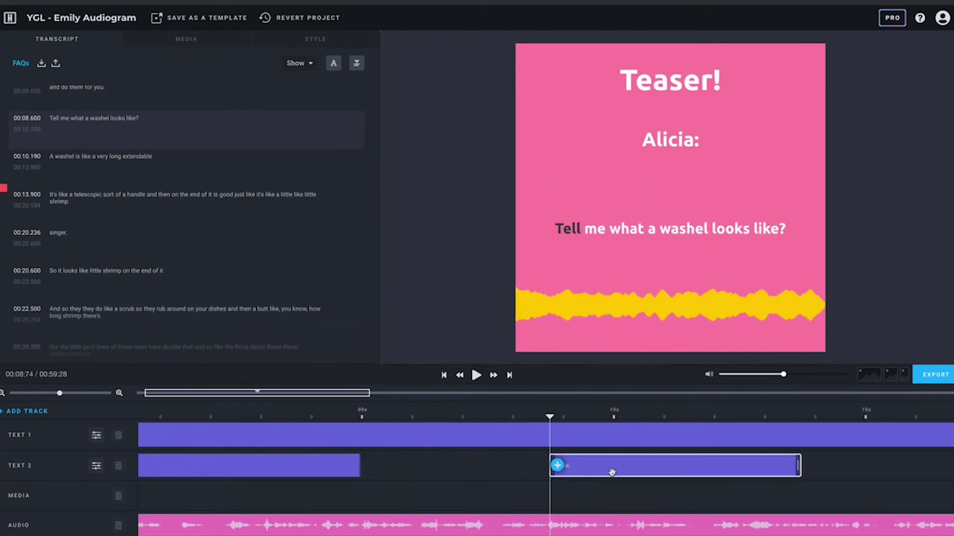
click(360, 464)
drag(358, 464, 551, 466)
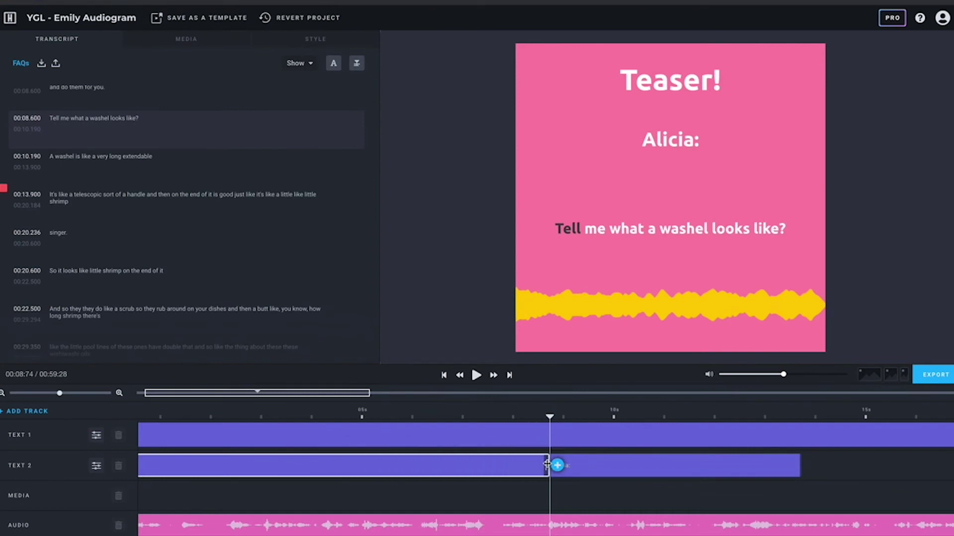
Locate Alicia's question in playback and trim the Alicia: clip to end at 00:10:23.
click(513, 416)
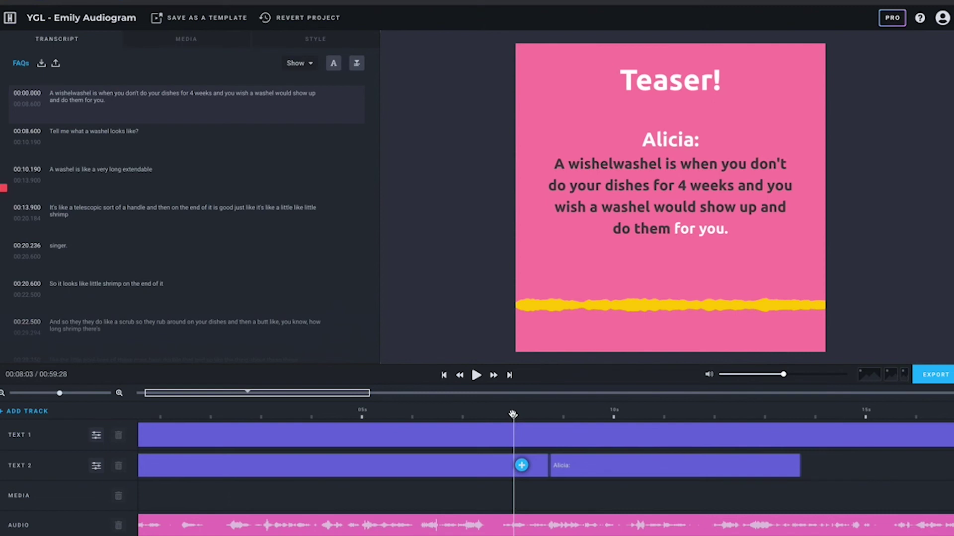
click(477, 415)
click(593, 412)
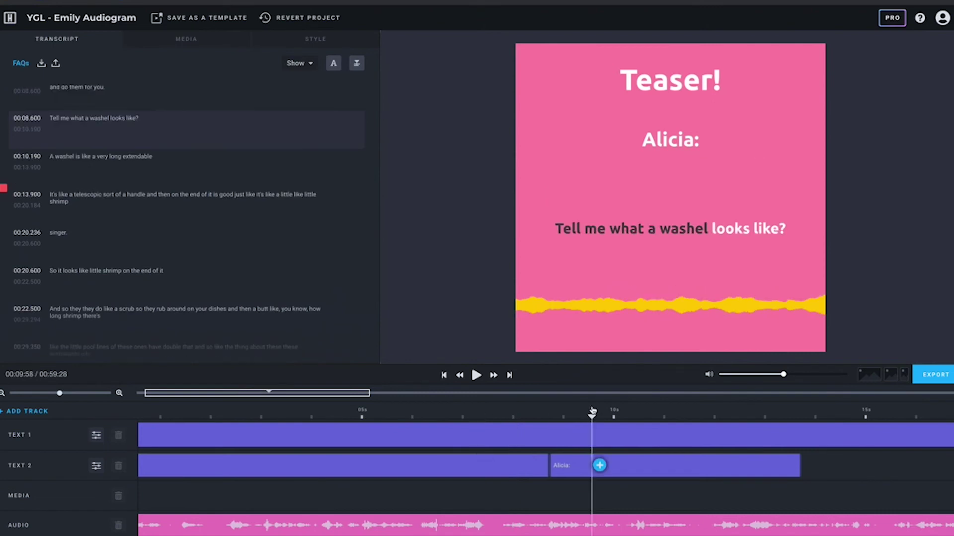
click(508, 416)
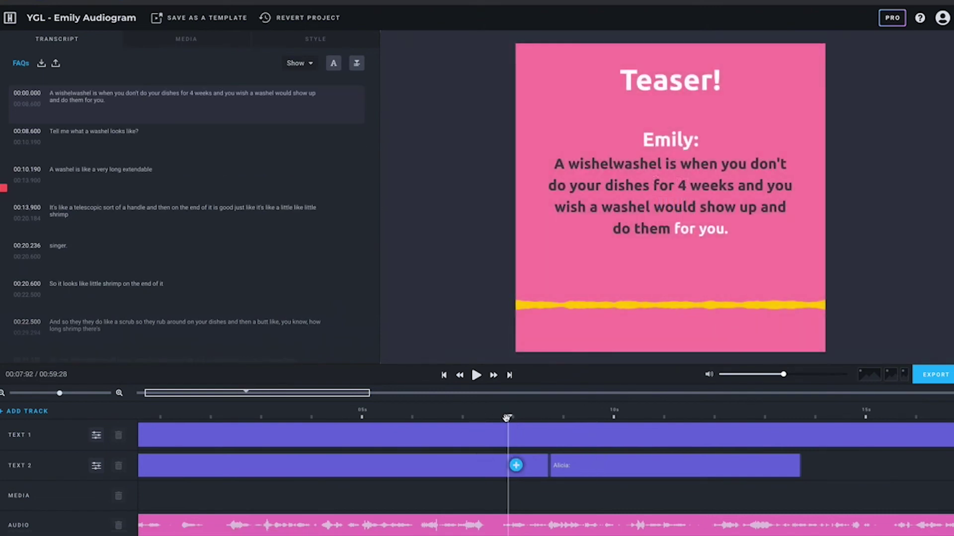
drag(510, 416, 554, 418)
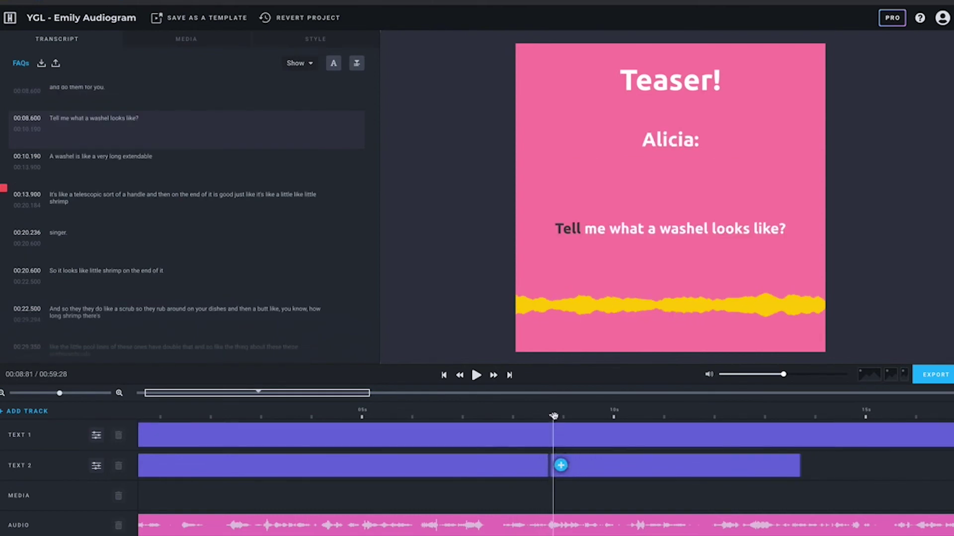
key(space)
key(space)
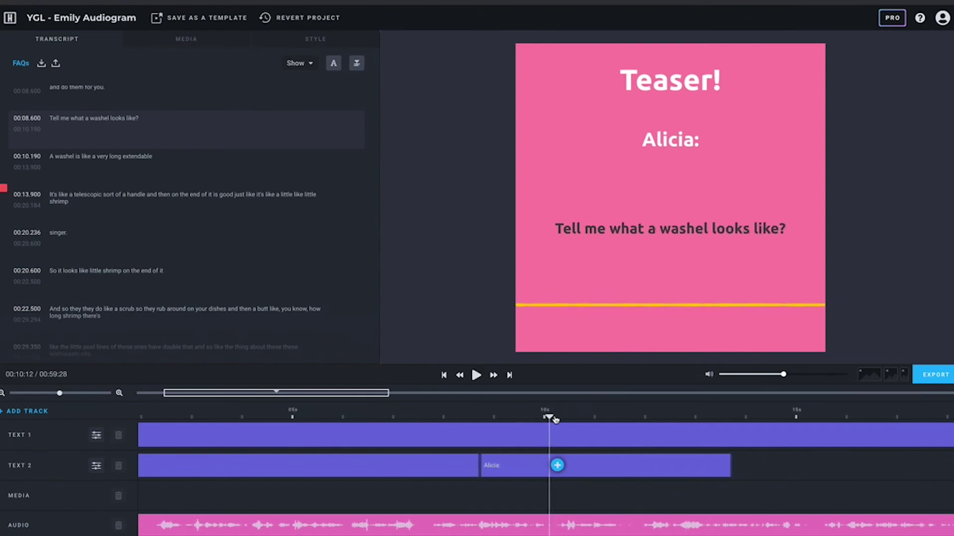
click(554, 418)
click(721, 476)
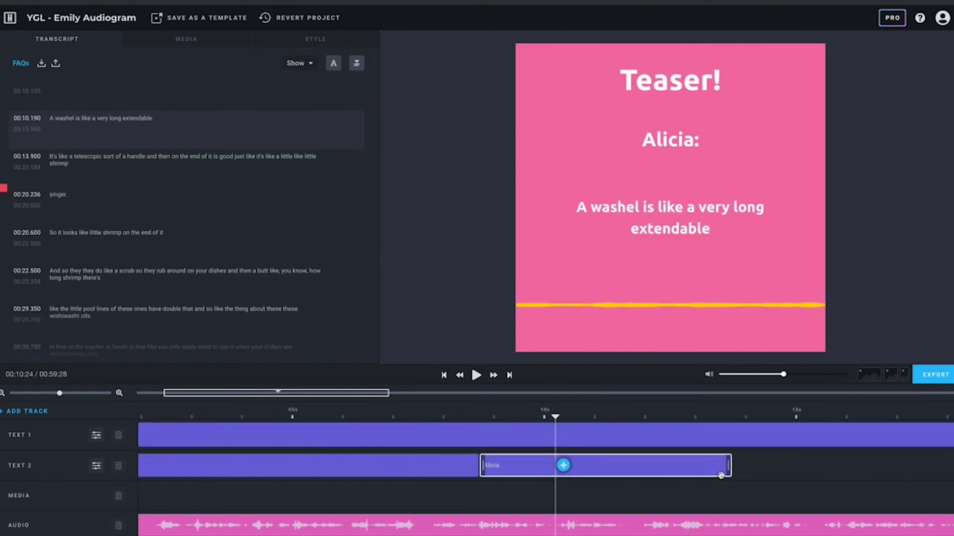
drag(728, 471, 552, 484)
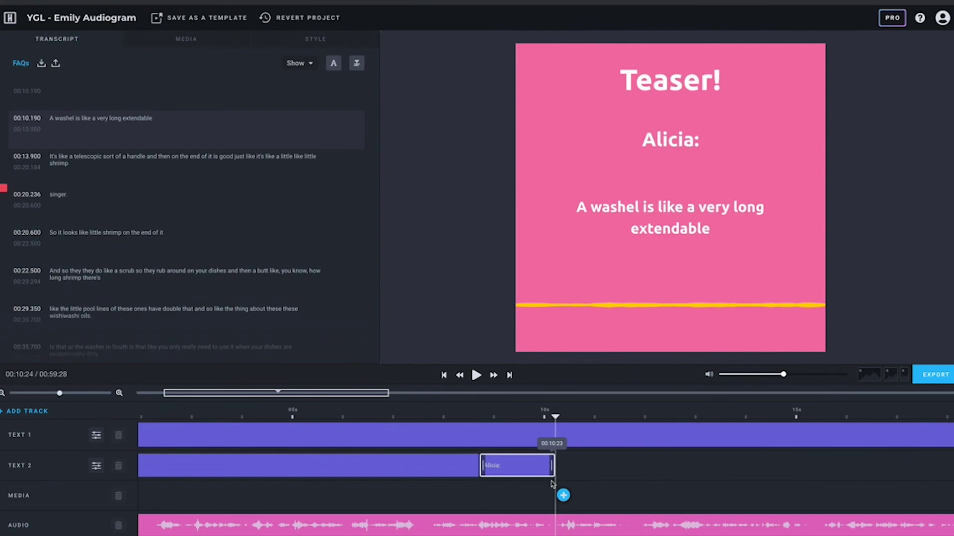
Duplicate the Alicia: label, relabel the copy 'Emily:', and stretch it across the later captions.
double_click(519, 466)
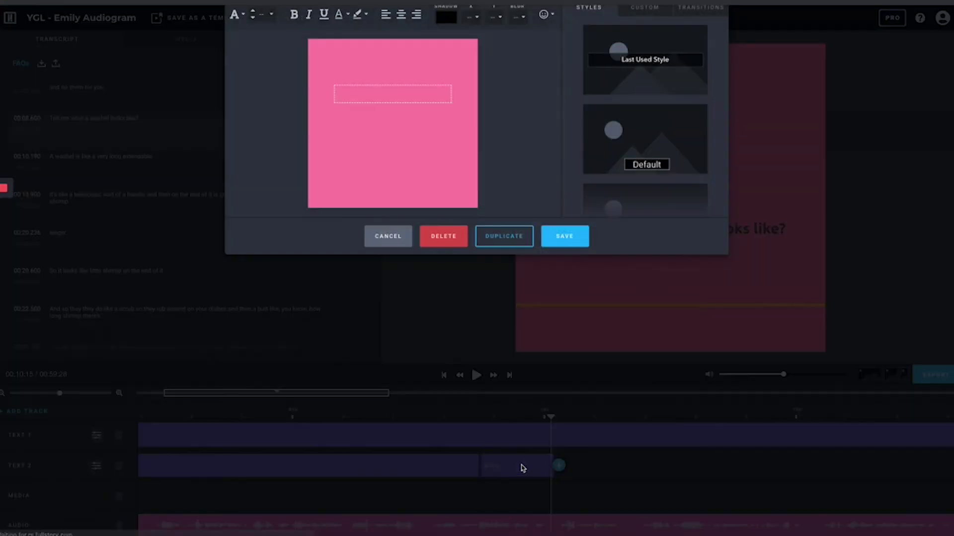
click(521, 290)
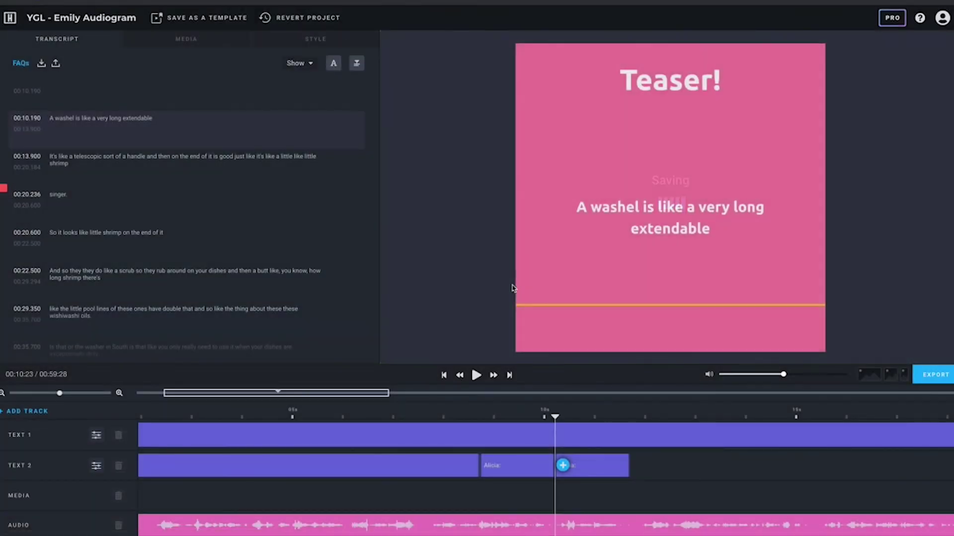
double_click(596, 465)
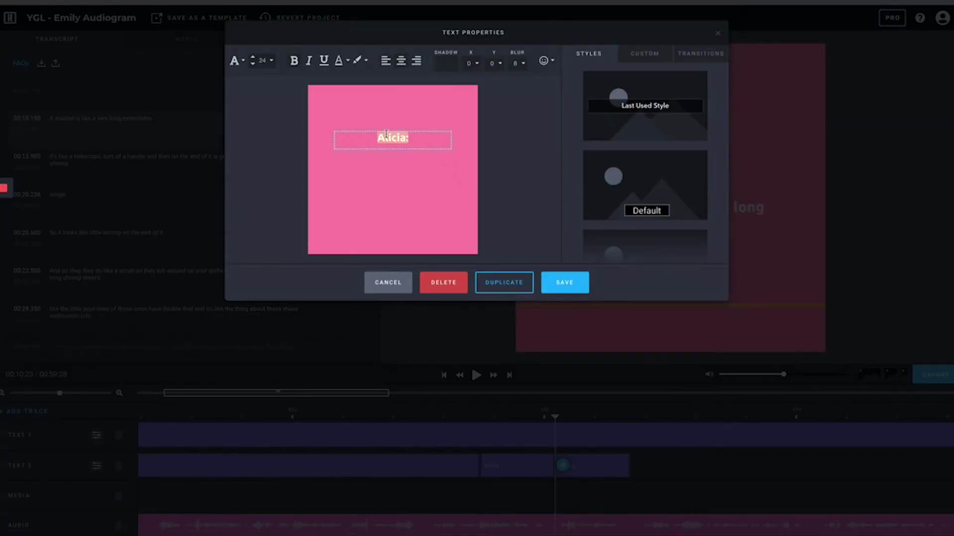
click(564, 283)
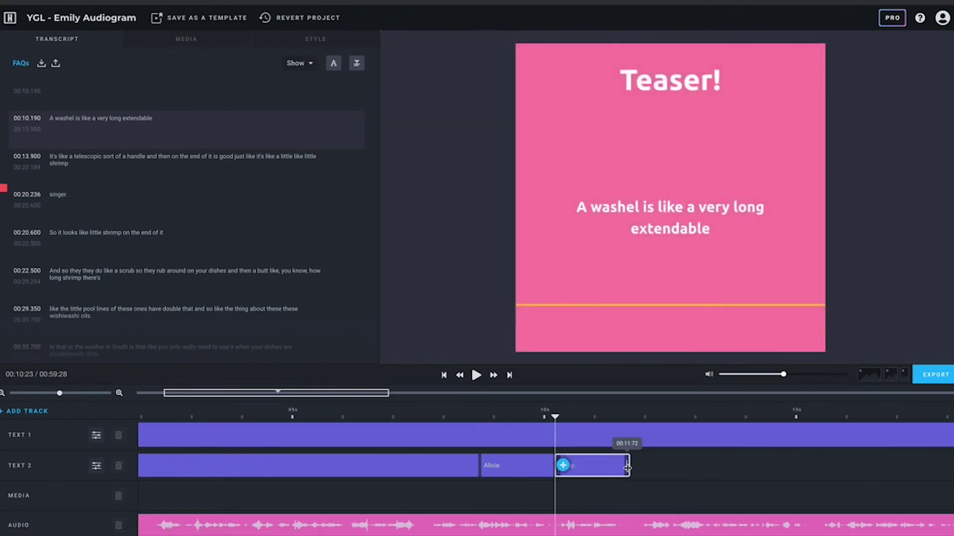
drag(628, 467, 830, 470)
click(584, 482)
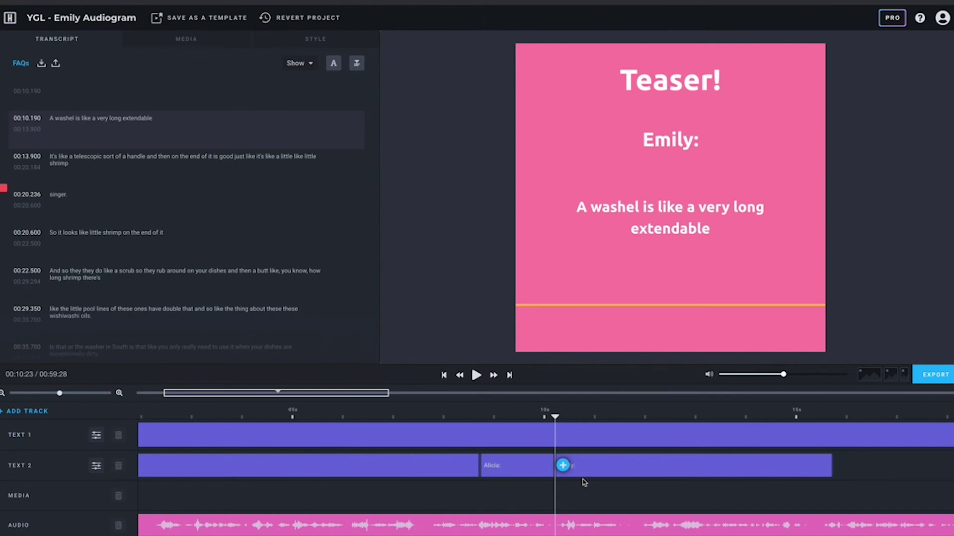
scroll(504, 469, left, 3)
click(161, 414)
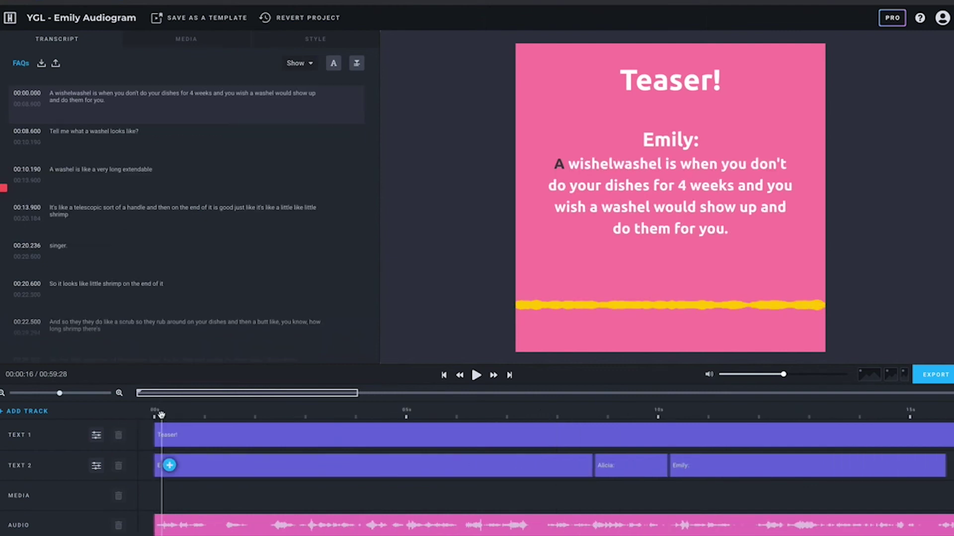
key(space)
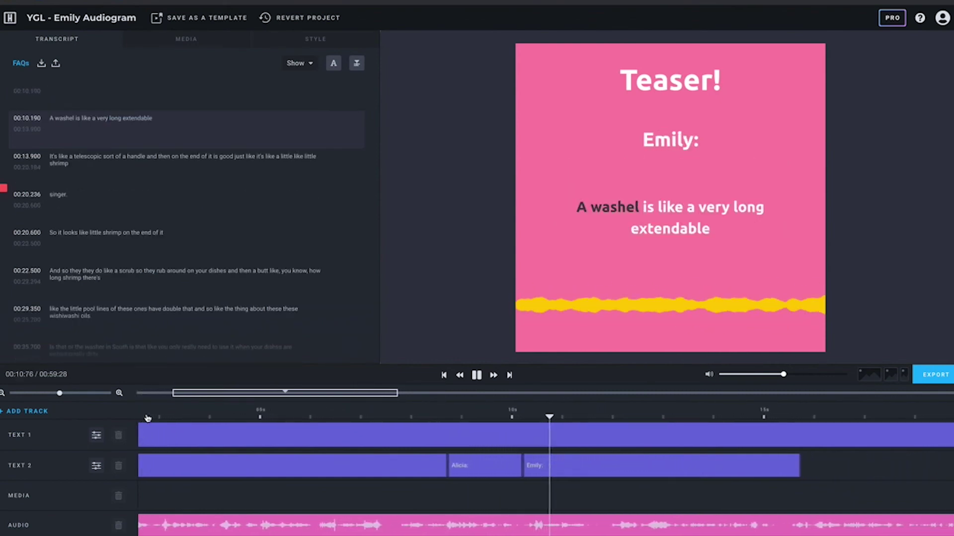
key(space)
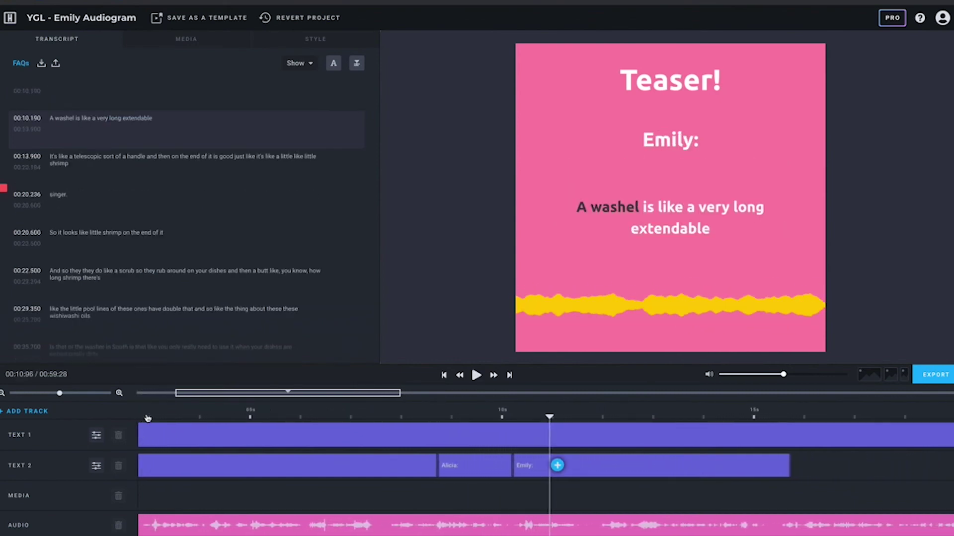
click(465, 415)
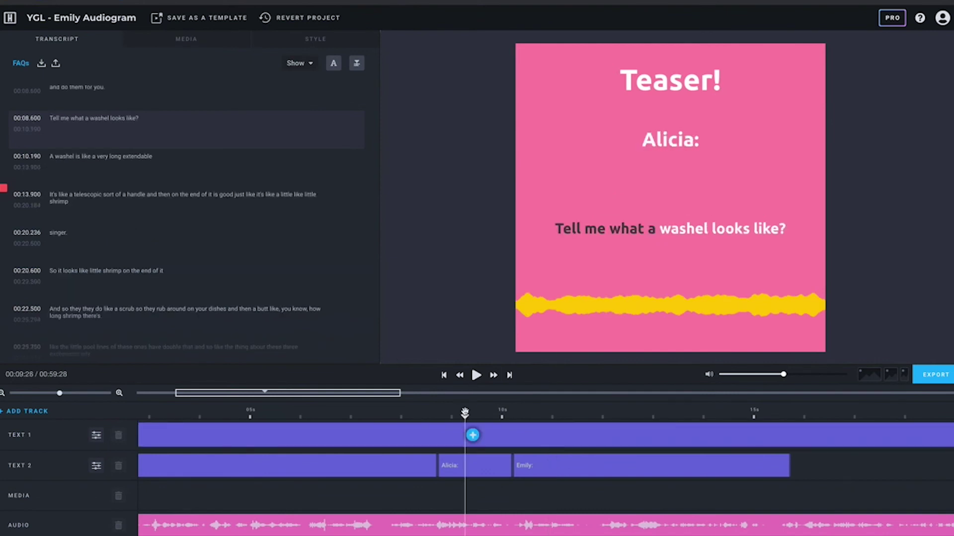
Save the Captions Properties style, then play and scrub the preview to the 'A washel is like' line.
click(333, 64)
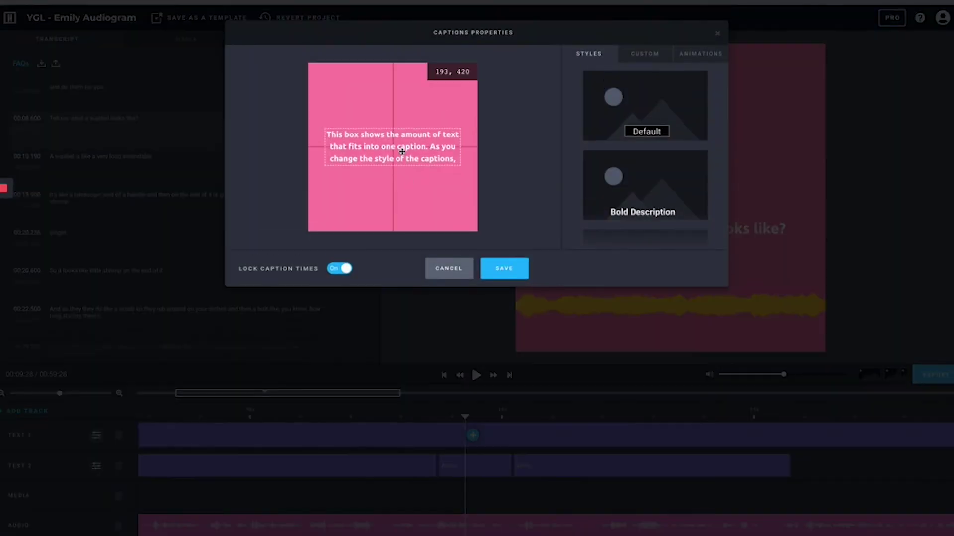
click(504, 268)
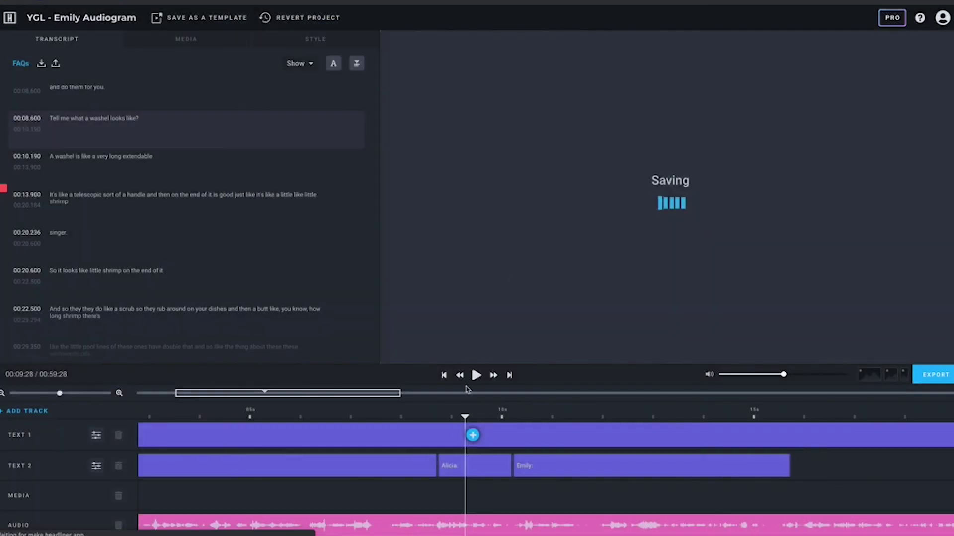
click(437, 417)
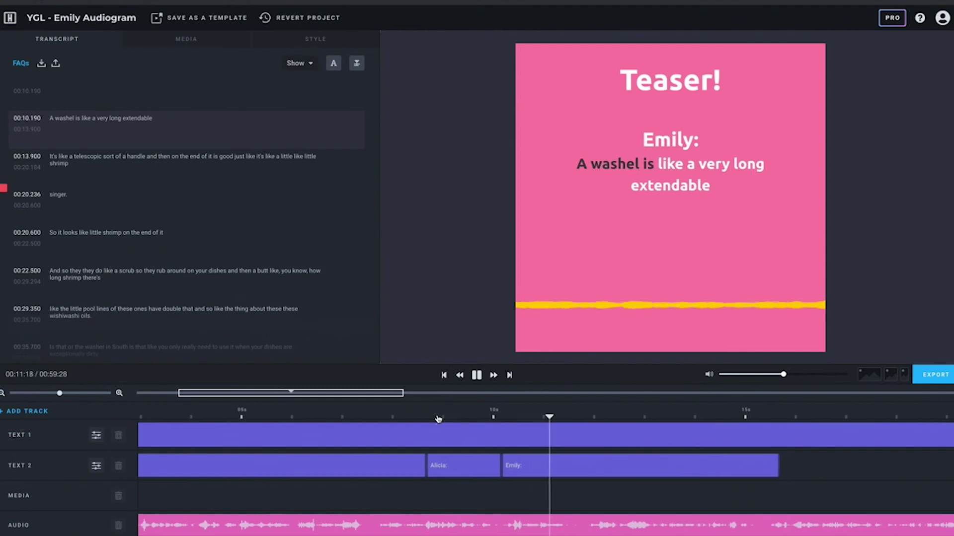
key(space)
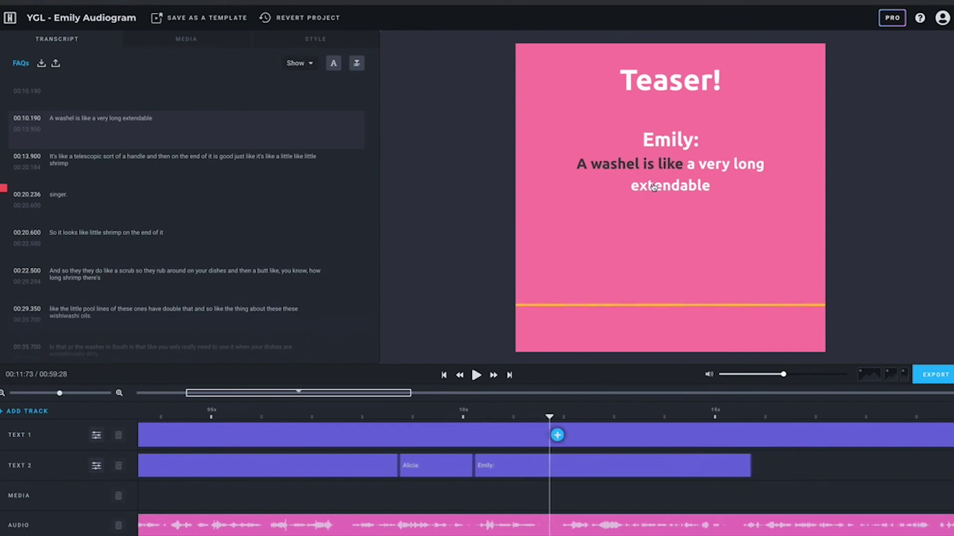
click(335, 416)
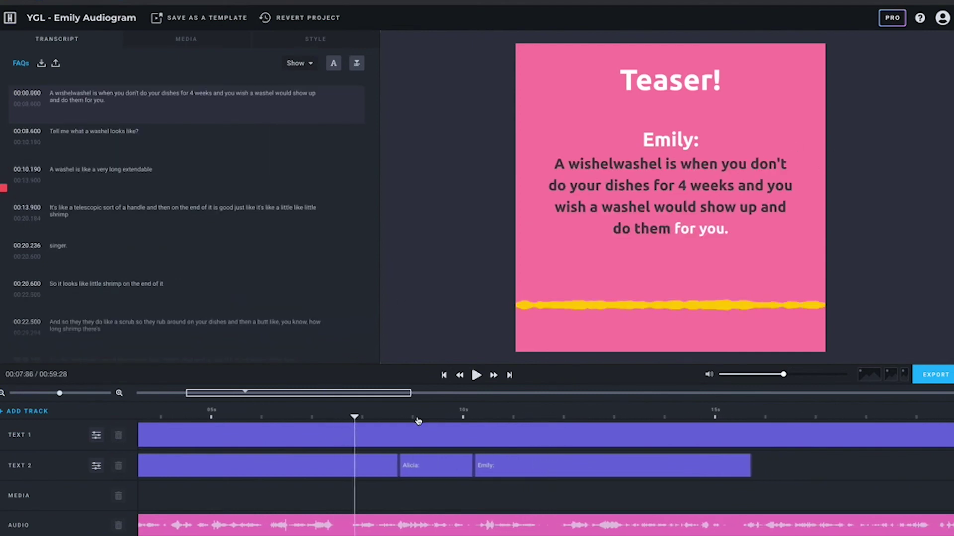
drag(353, 417, 278, 418)
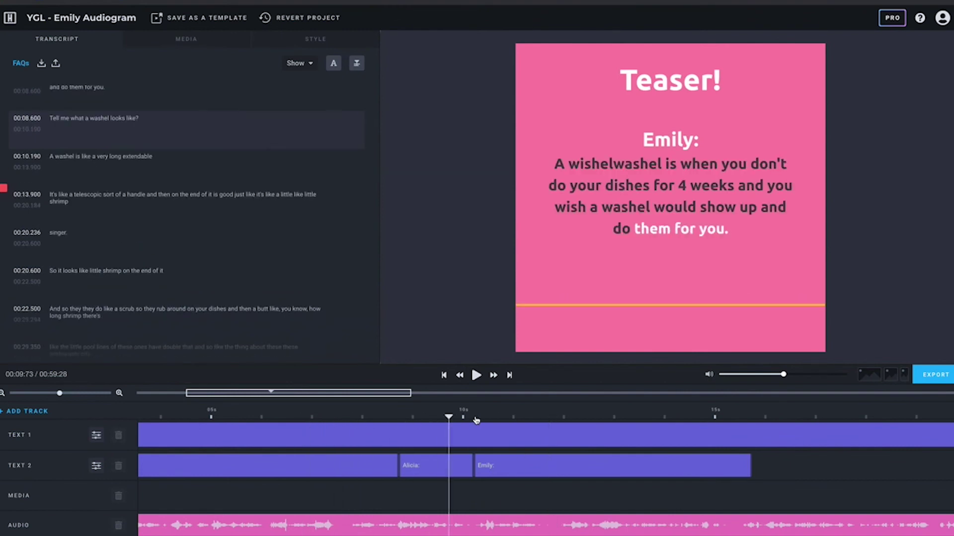
click(477, 427)
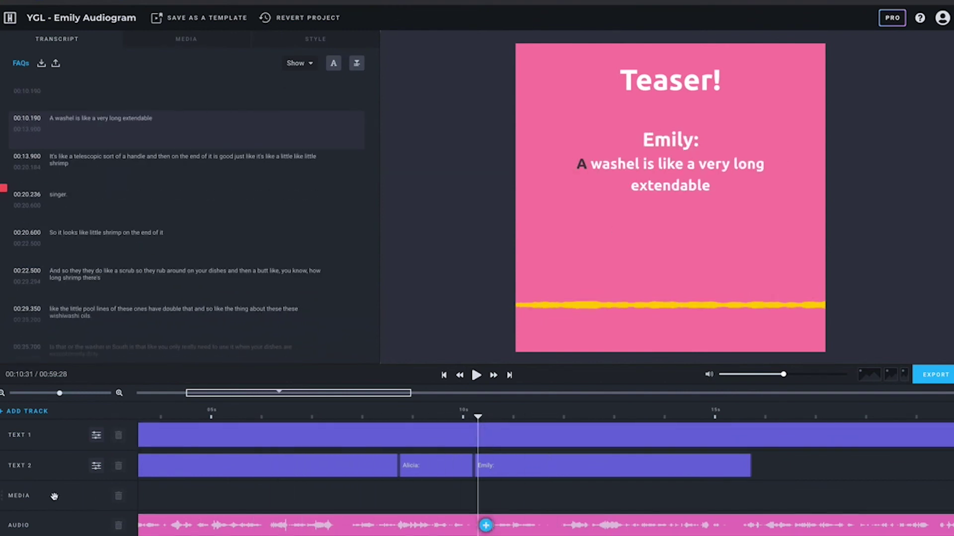
Upload the Ya Gotta Laugh logo PNG as a media image at the start of the timeline.
click(140, 419)
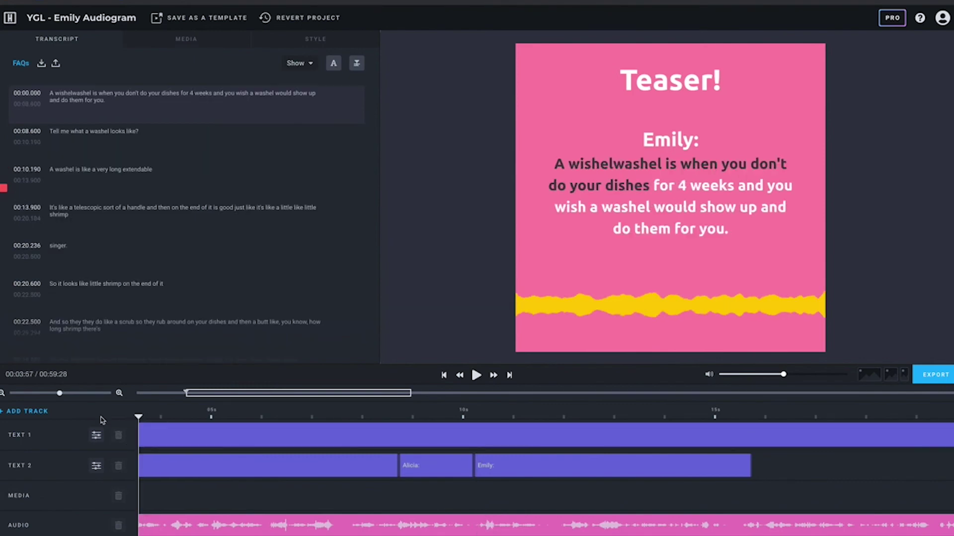
click(146, 496)
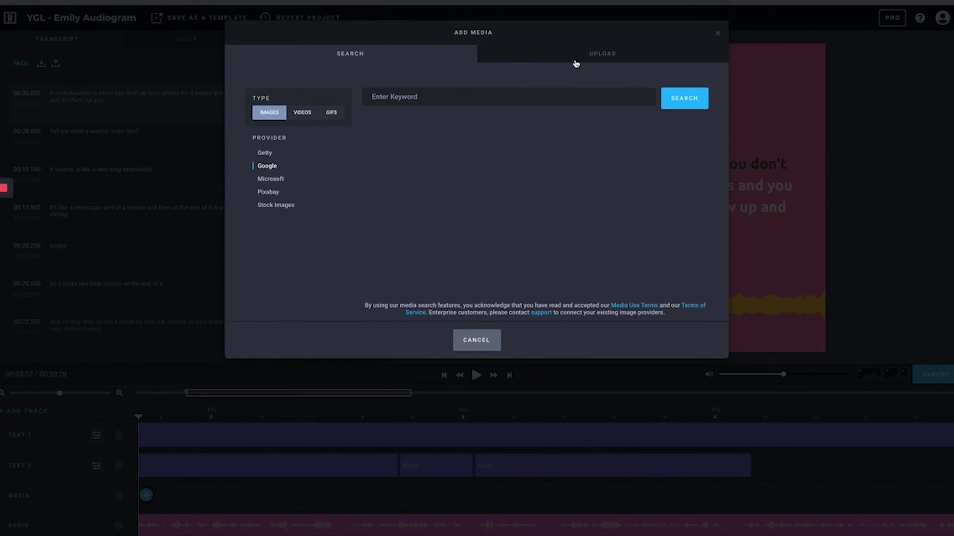
click(573, 59)
mouse_move(289, 531)
click(130, 531)
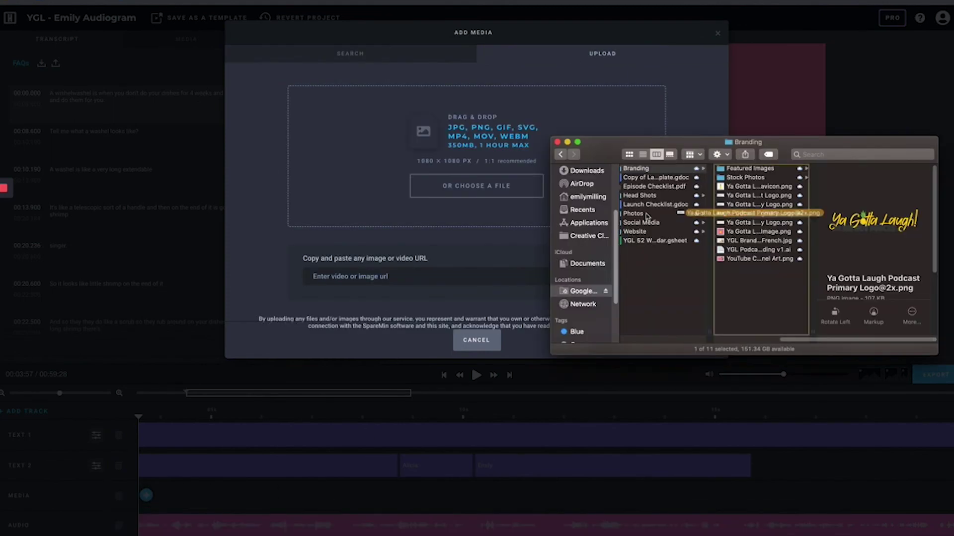
drag(755, 212, 481, 149)
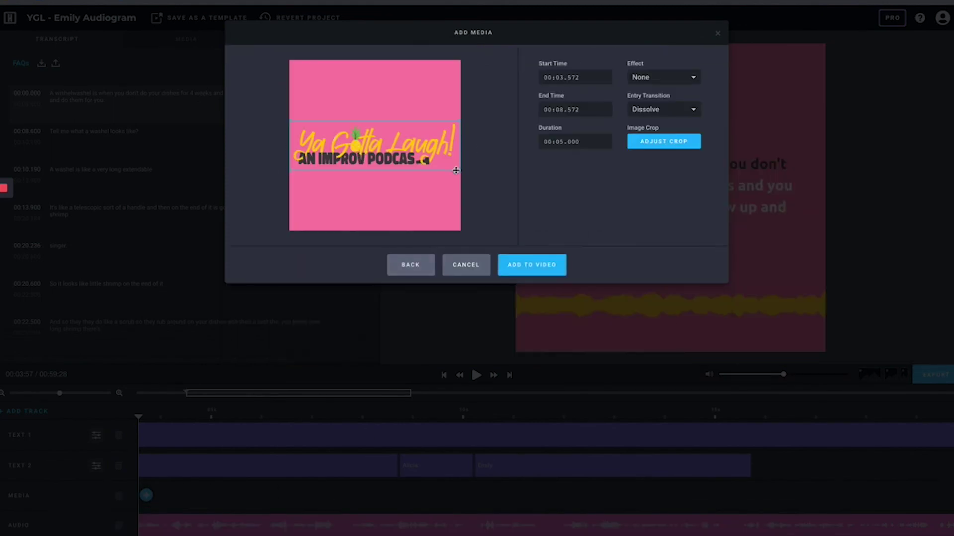
Shrink the logo, place it at the top centre of the canvas, and add it to the video.
drag(460, 172, 378, 147)
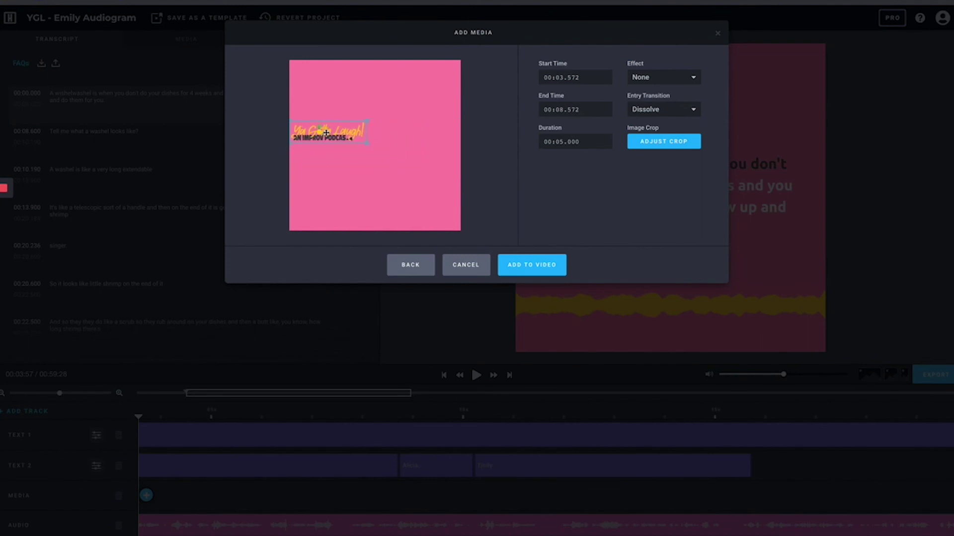
drag(325, 132, 372, 75)
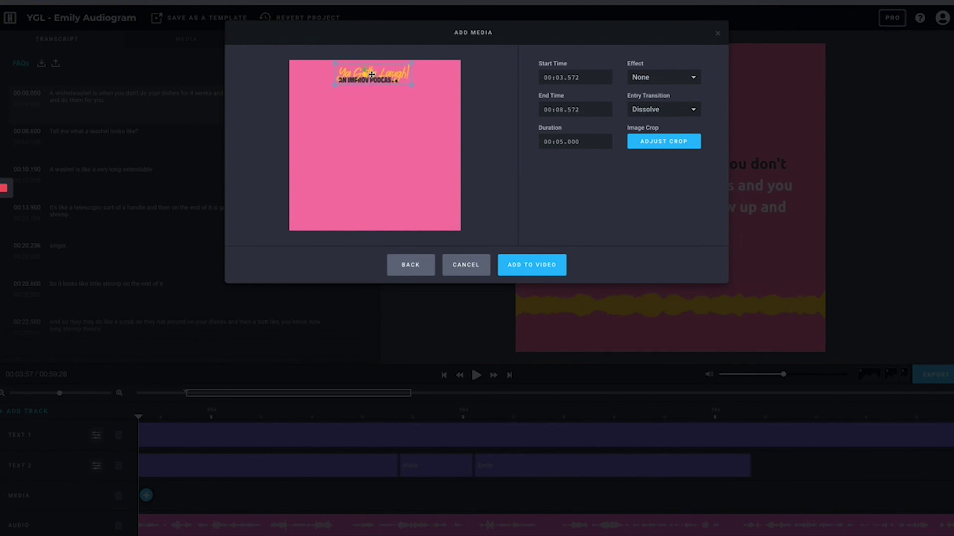
click(543, 271)
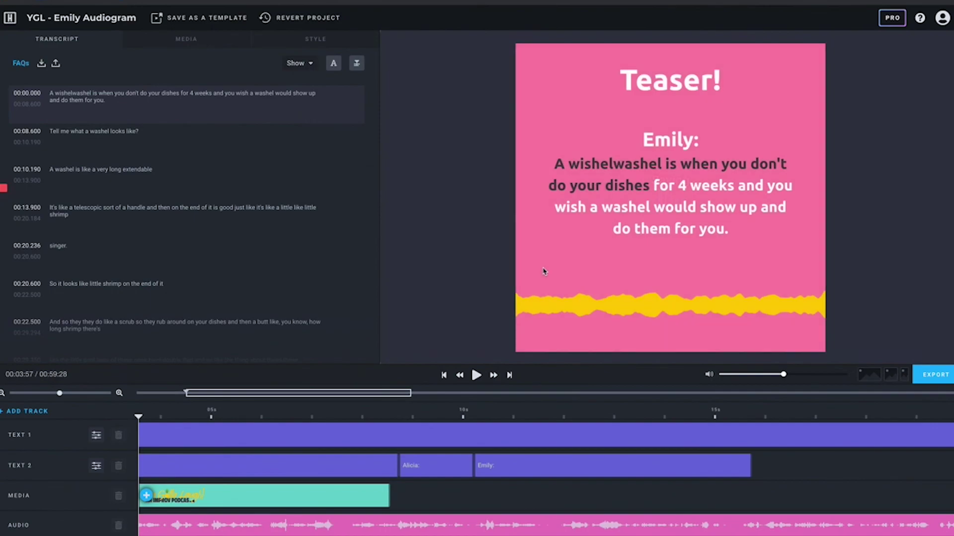
Give the logo clip a different entry transition, save it, and play the preview.
click(203, 495)
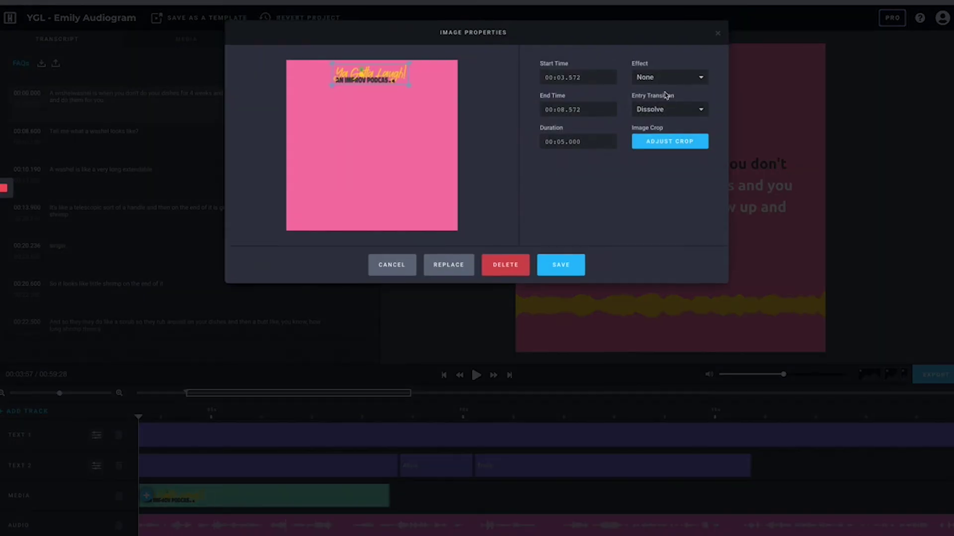
click(671, 109)
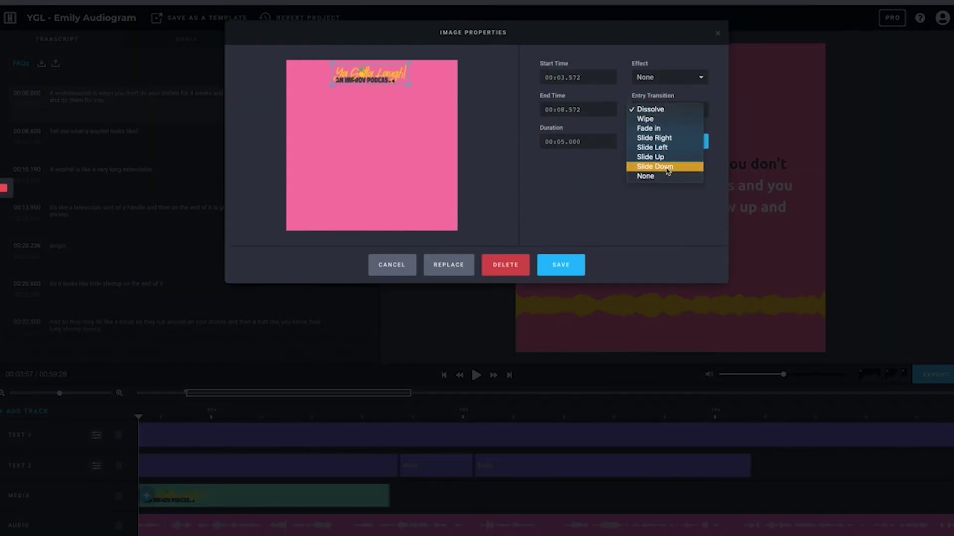
click(651, 175)
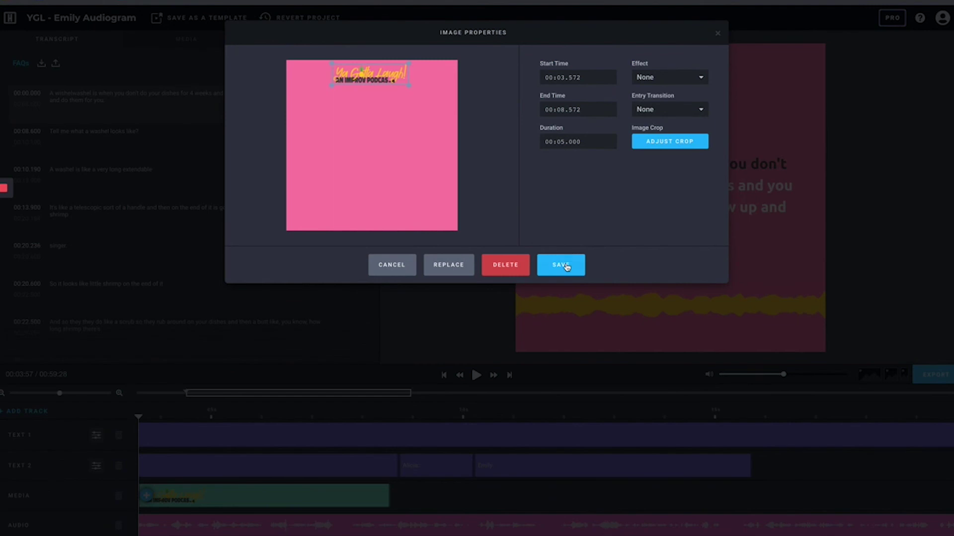
click(566, 267)
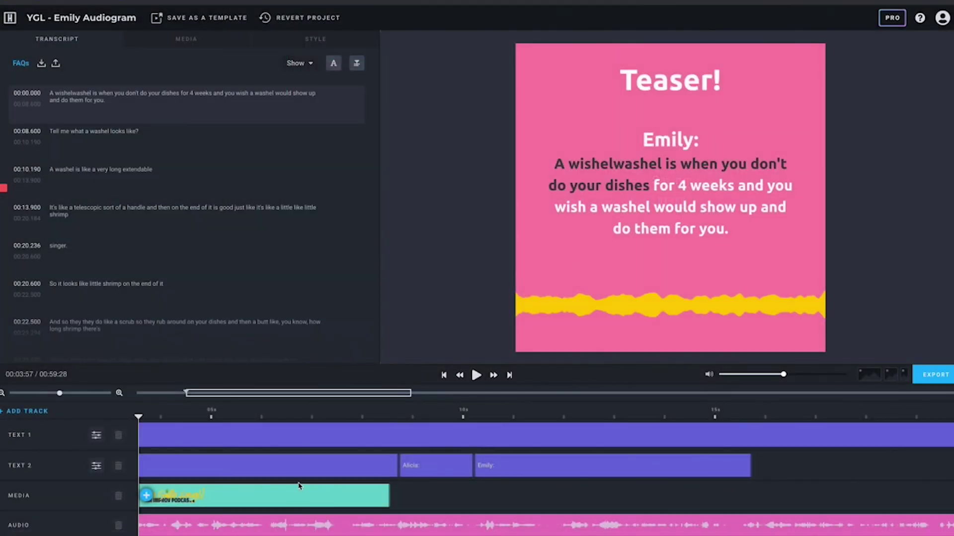
key(space)
key(space)
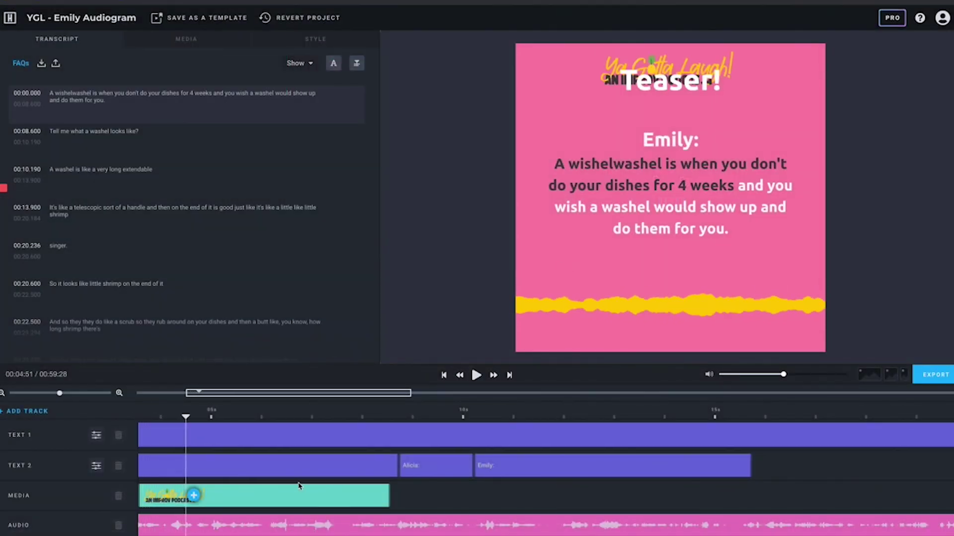
Move the Teaser! title down below the logo in its text settings and save.
double_click(298, 465)
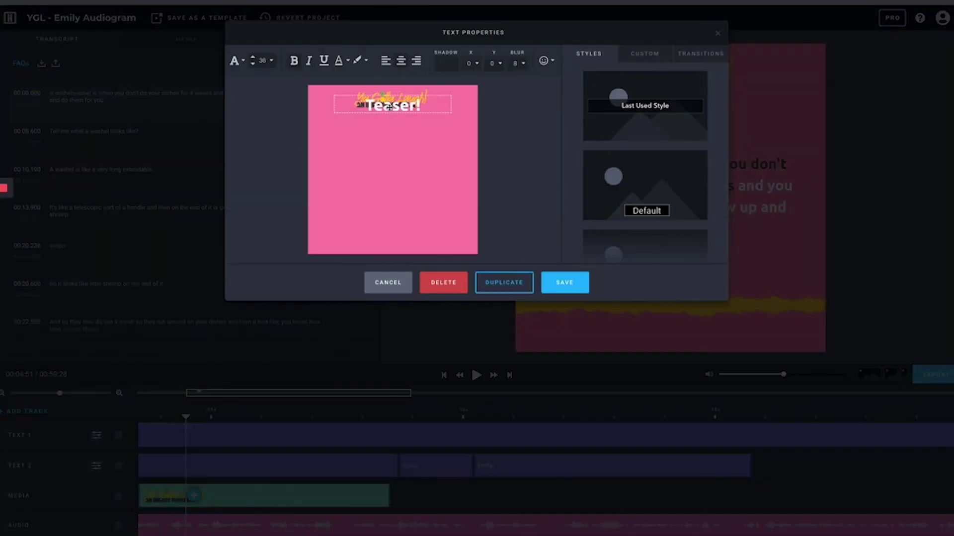
drag(389, 106, 389, 123)
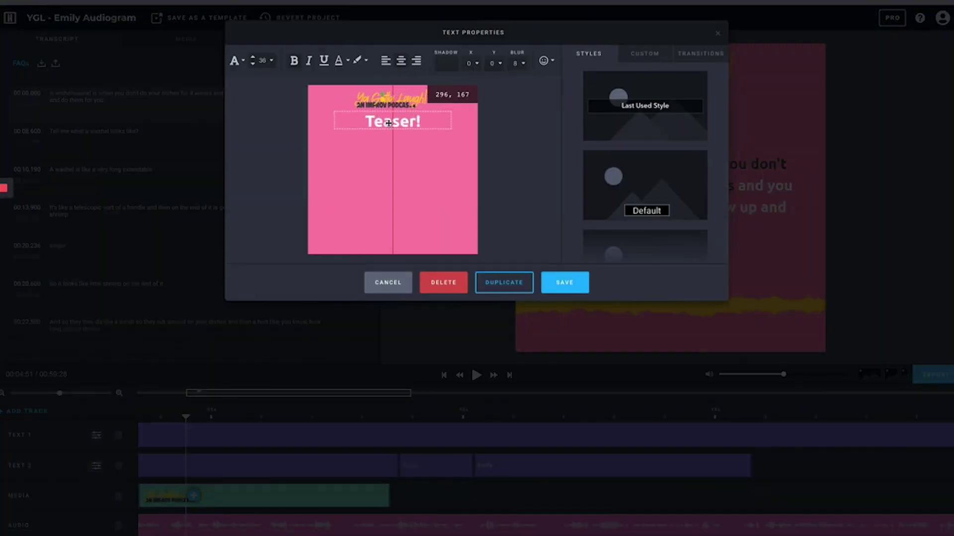
click(564, 282)
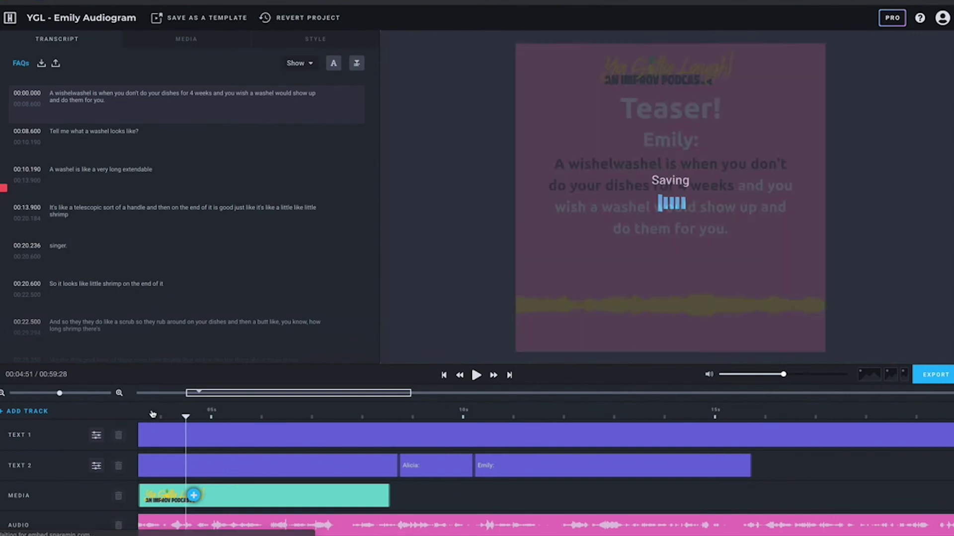
Replay the opening to check the layout, then stretch the logo clip further along the timeline.
click(149, 416)
key(space)
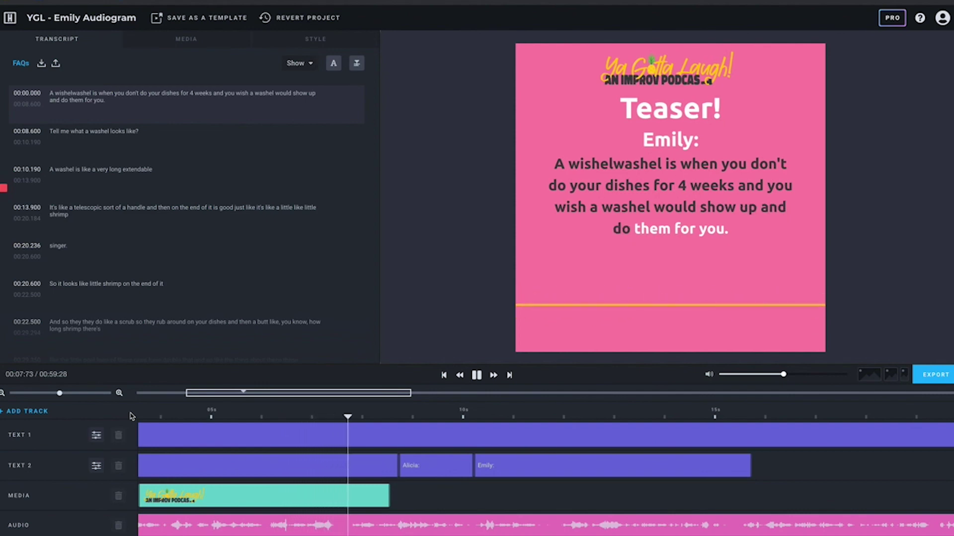
key(space)
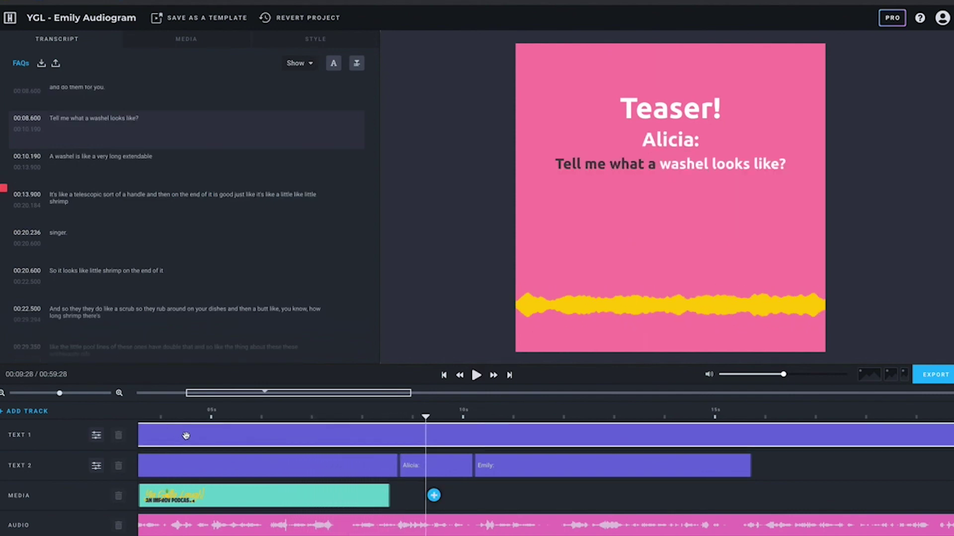
drag(388, 492, 670, 488)
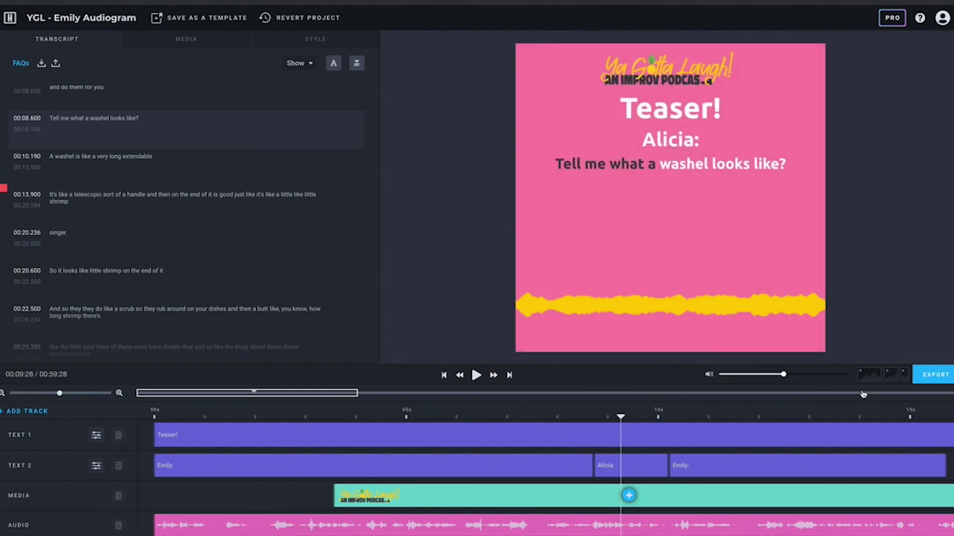
Open the Export dialog for the audiogram.
click(940, 377)
Export the video at Square HD2 1080x1080 and go to its Share your video page.
click(574, 105)
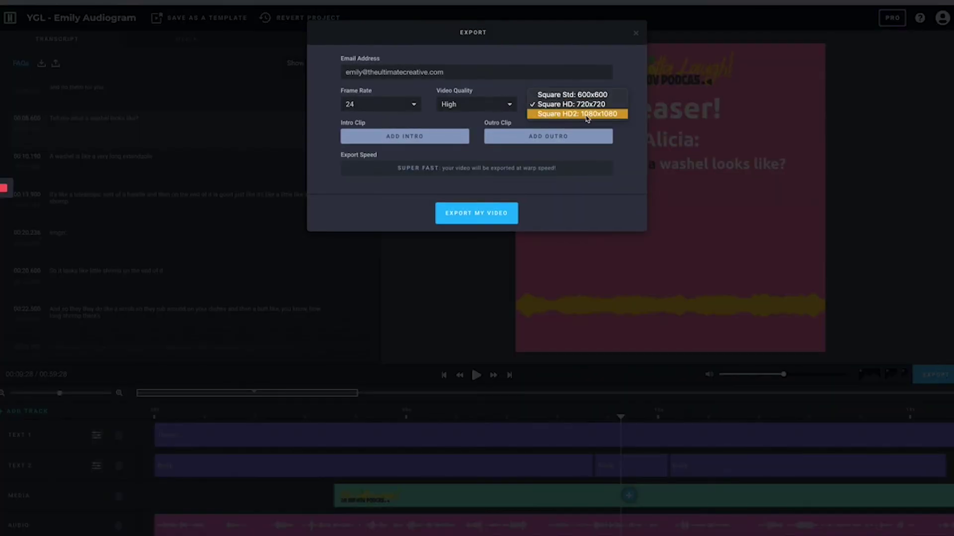
click(603, 118)
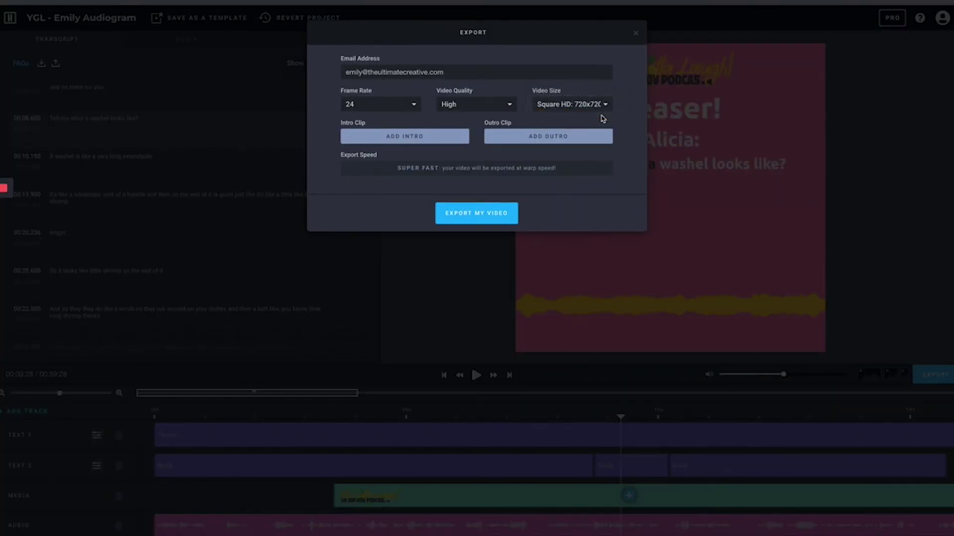
click(488, 214)
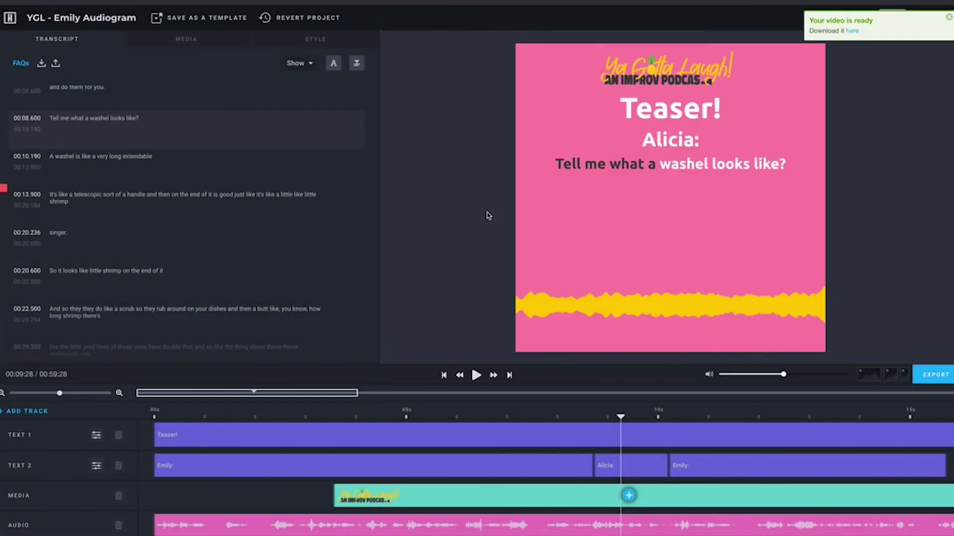
click(852, 31)
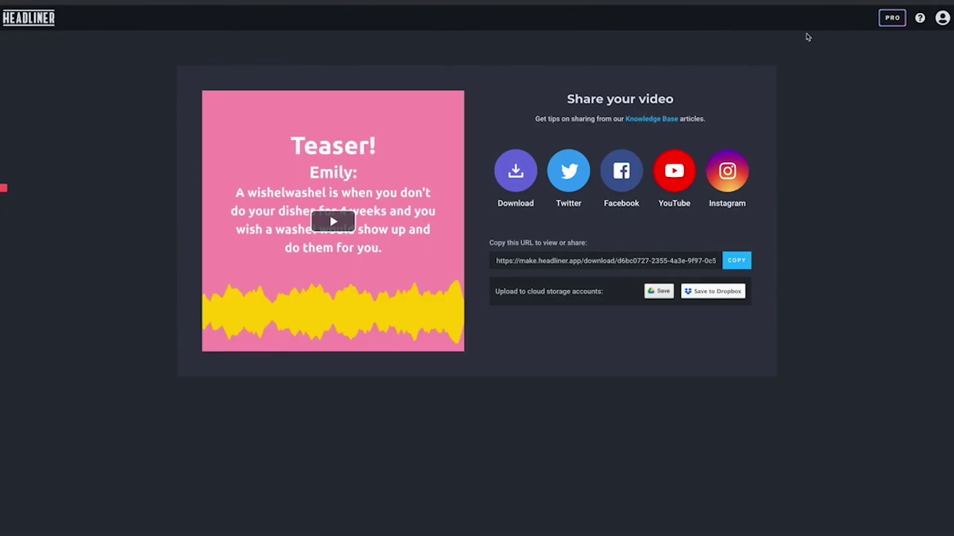